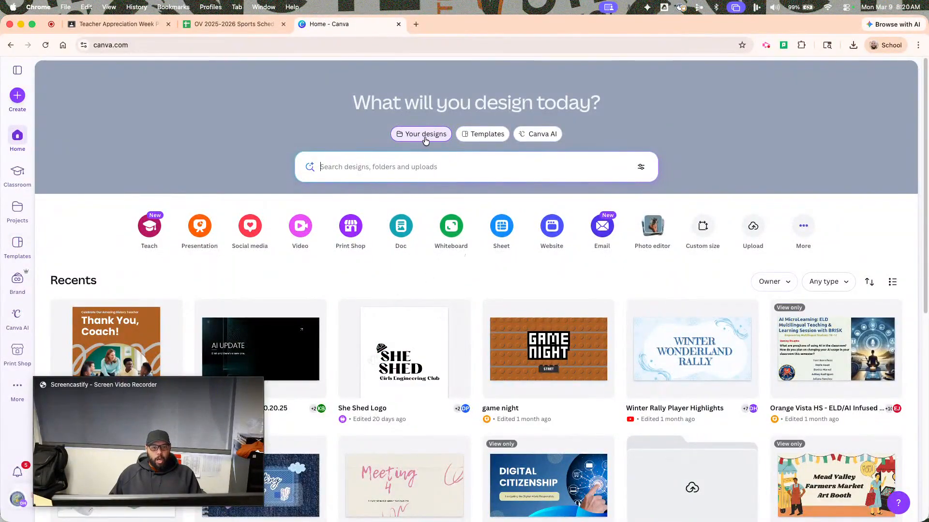
Search the Canva templates for "teacher appreciation poster".
left_click(484, 139)
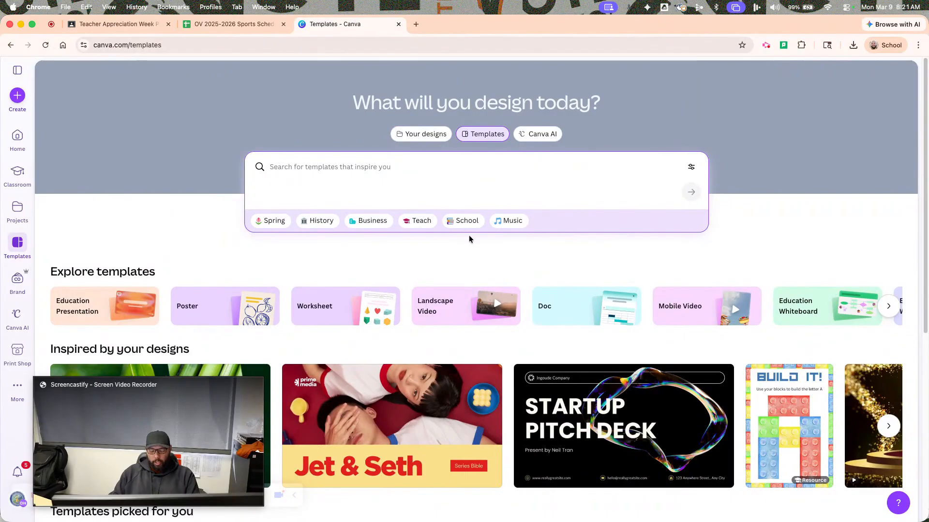
type("te")
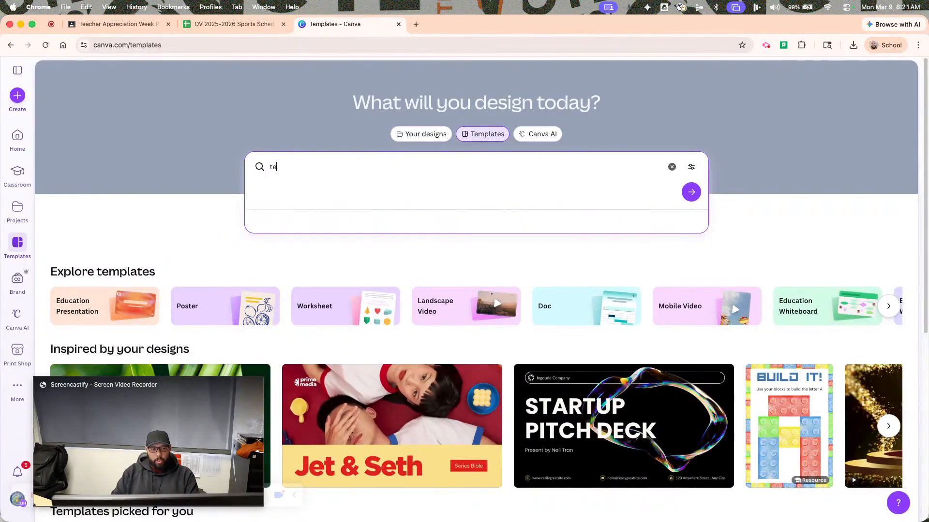
type("acher a")
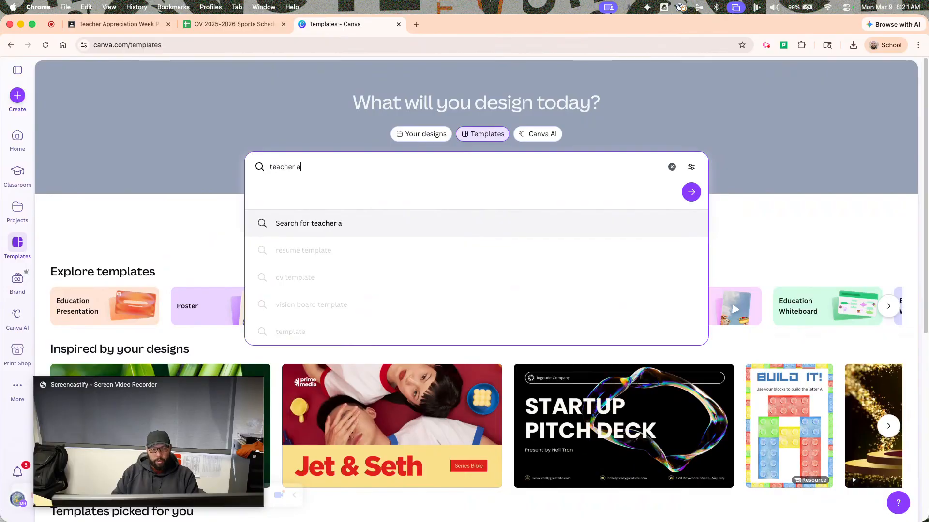
type("ppreciation ")
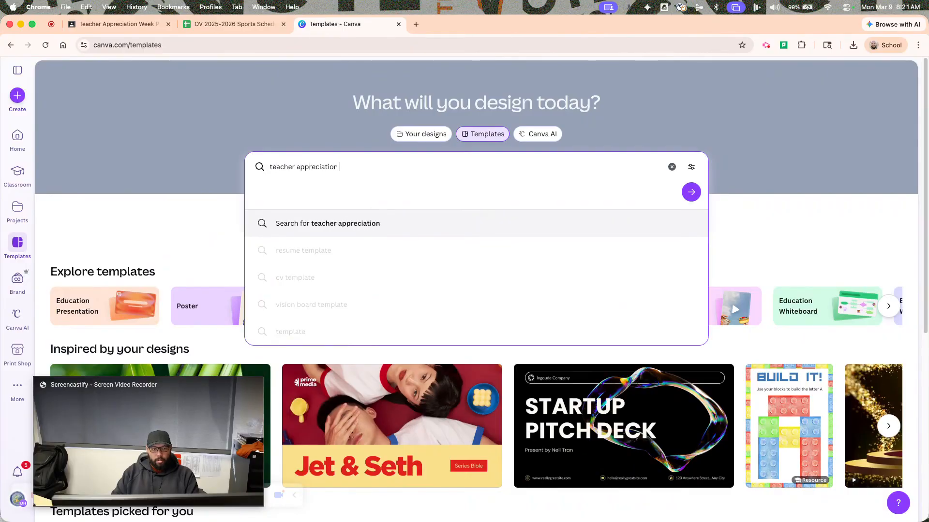
type("poster")
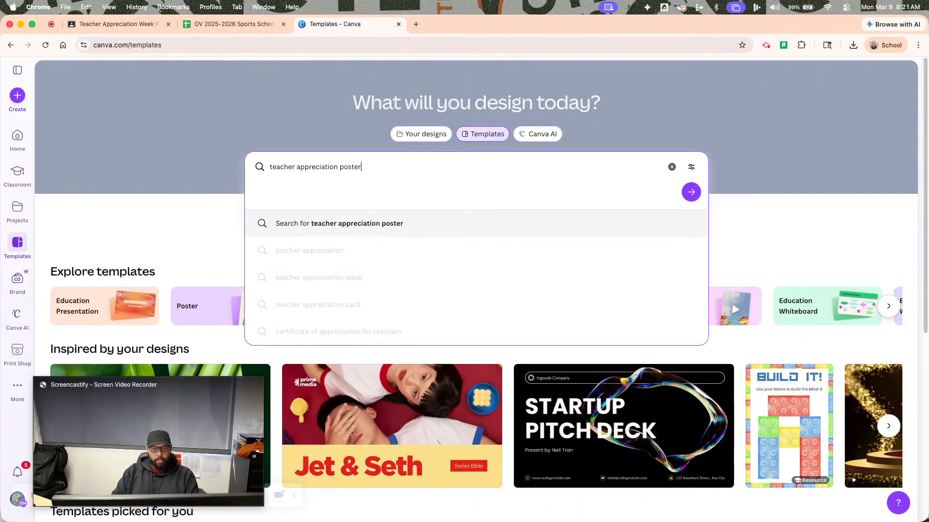
key("Return")
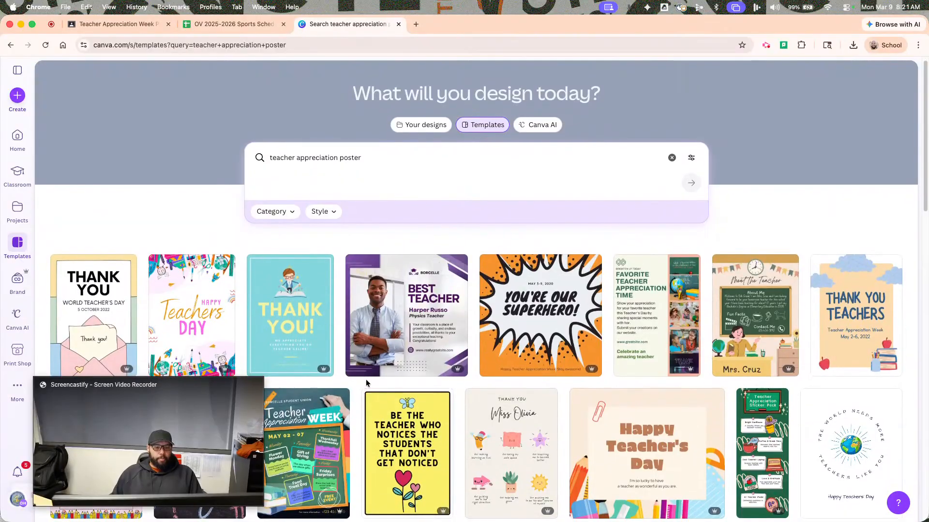
Open the "Thank You Teachers Poster" template with clouds, apples and books for customizing.
scroll(368, 382, "down", 3)
scroll(425, 416, "down", 3)
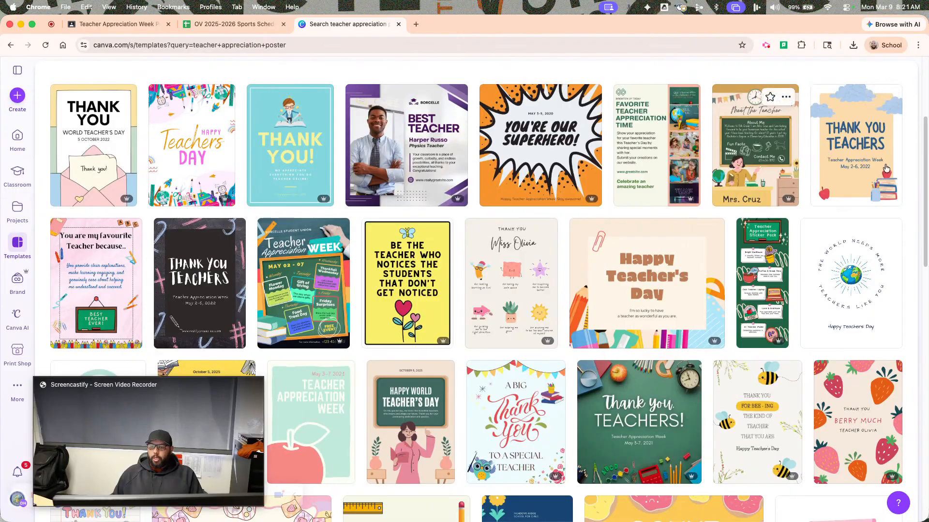
left_click(855, 162)
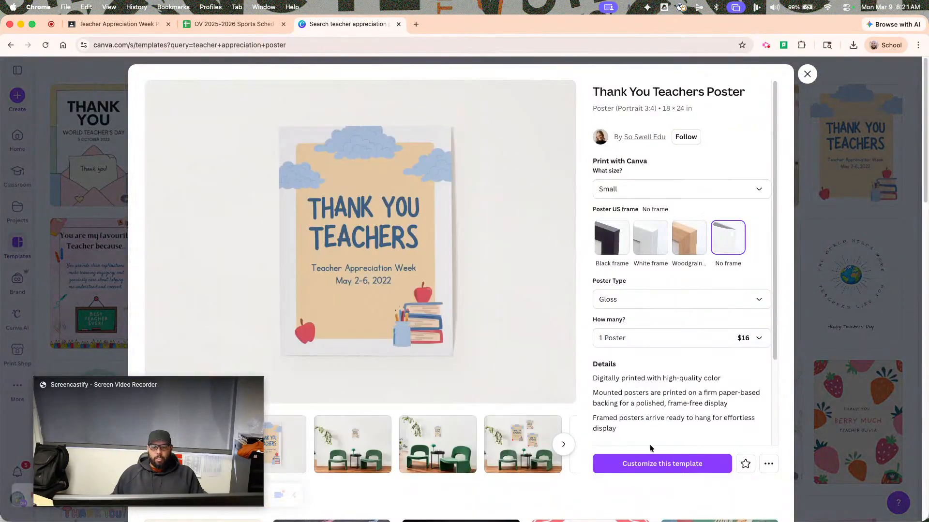
left_click(657, 464)
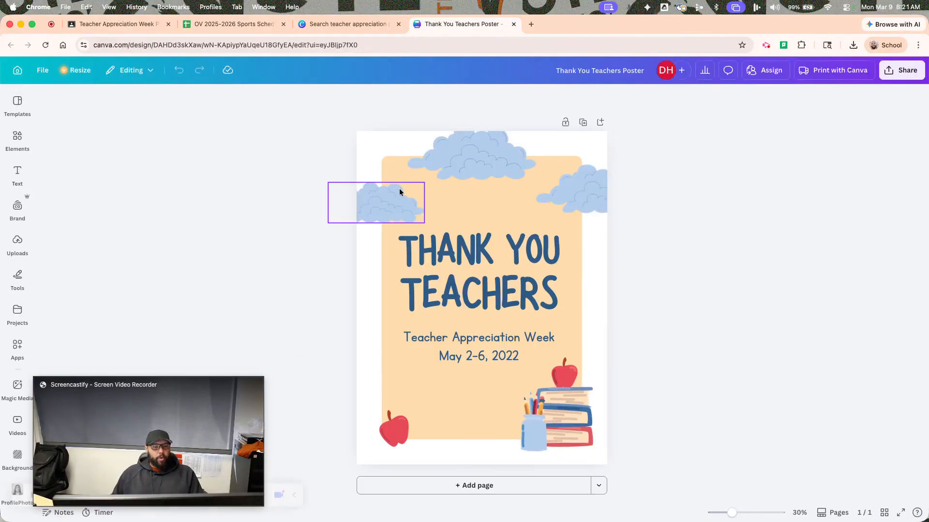
Try out a circular photo frame from the Frames category on the poster and delete it again.
left_click(18, 140)
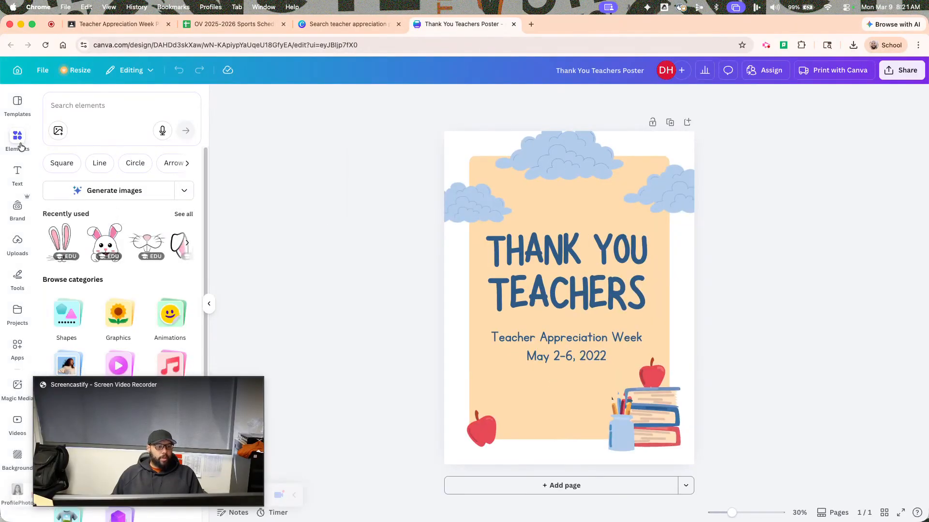
scroll(93, 280, "down", 2)
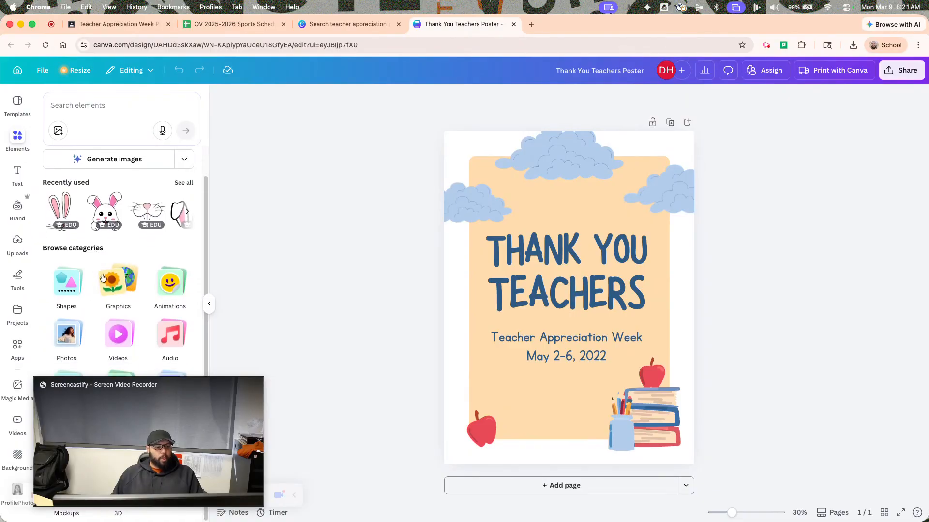
left_click_drag(175, 381, 822, 368)
left_click(126, 449)
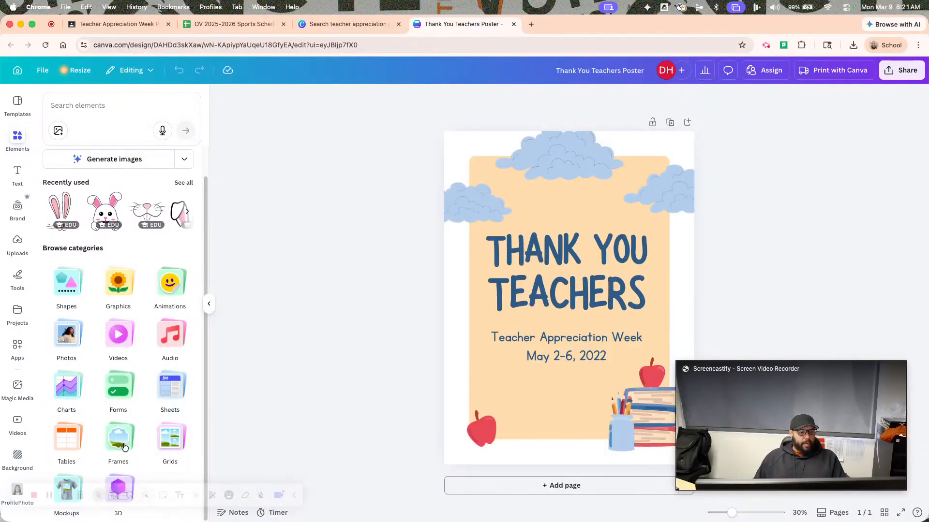
left_click(124, 446)
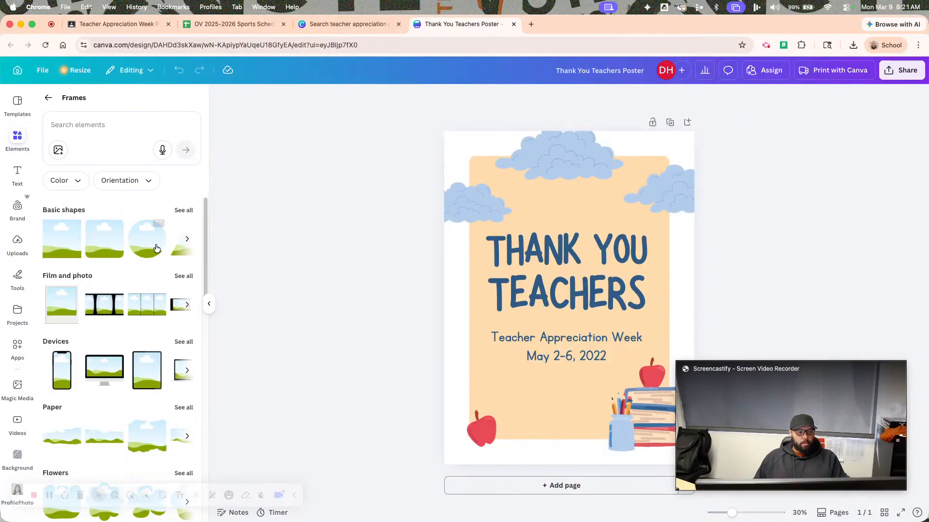
left_click_drag(146, 239, 580, 319)
left_click_drag(632, 374, 556, 375)
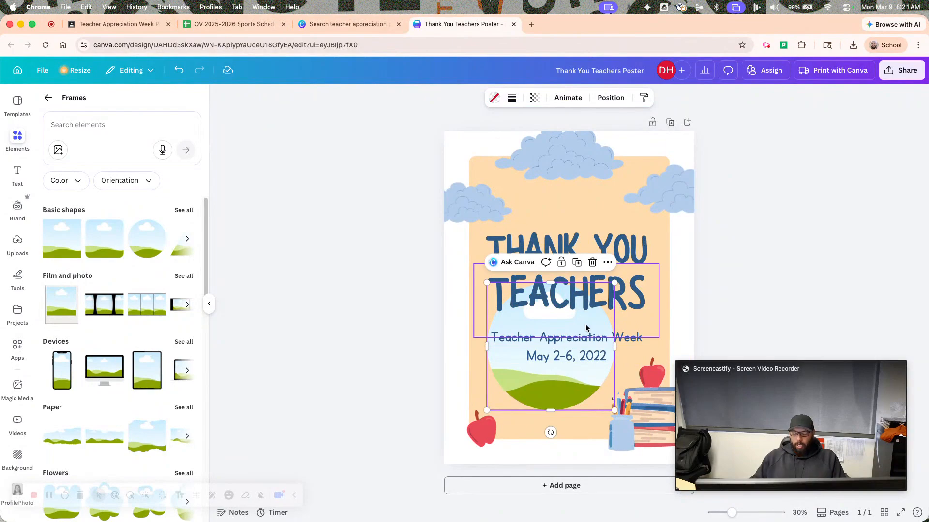
key("Delete")
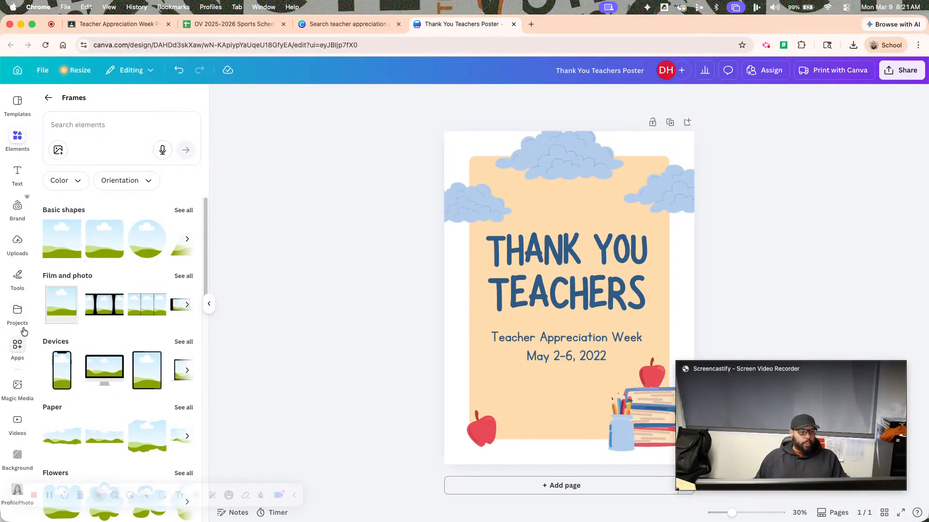
Recolor the poster with the Orange Vista brand's School Colors palette, shuffling the colors until the background is light gray.
left_click(17, 215)
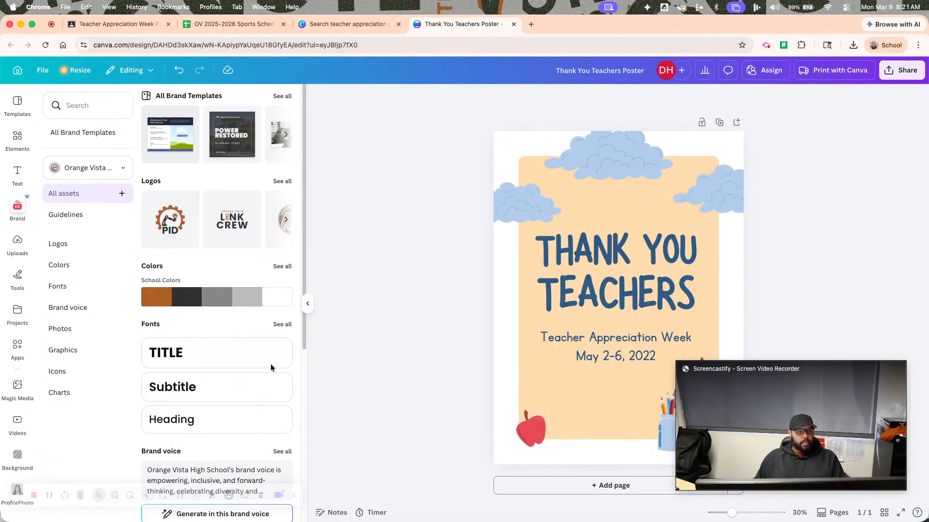
mouse_move(169, 304)
left_click(230, 301)
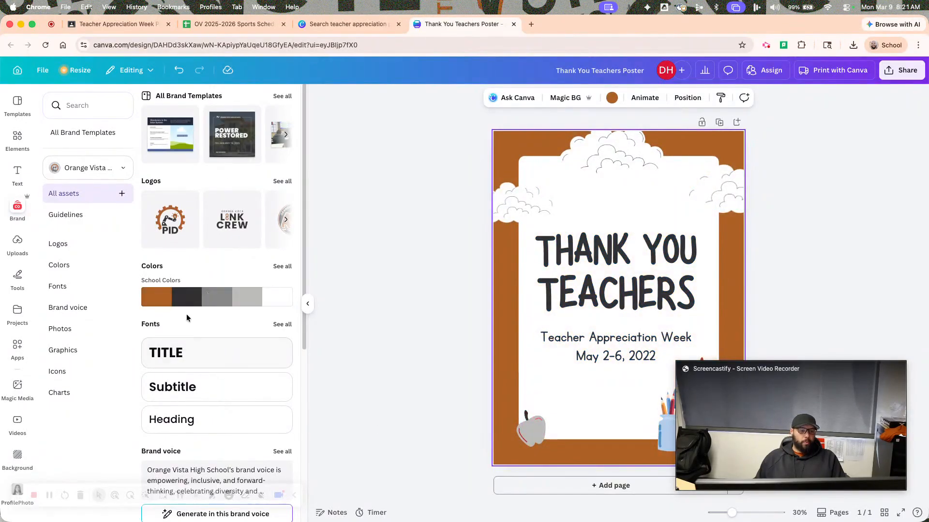
left_click(203, 300)
left_click(203, 300)
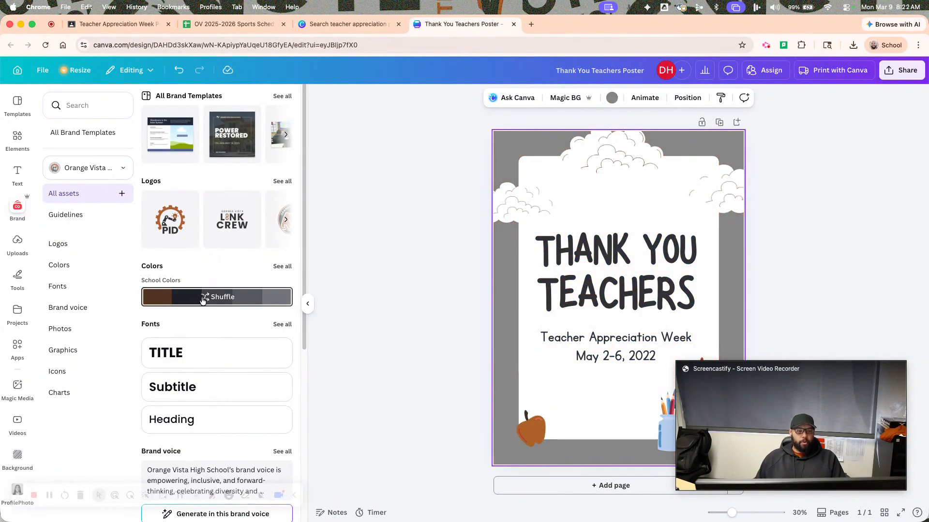
left_click(203, 300)
Look through the Orange Vista brand's fonts and its full set of logos, and close the brand assets.
scroll(218, 382, "down", 5)
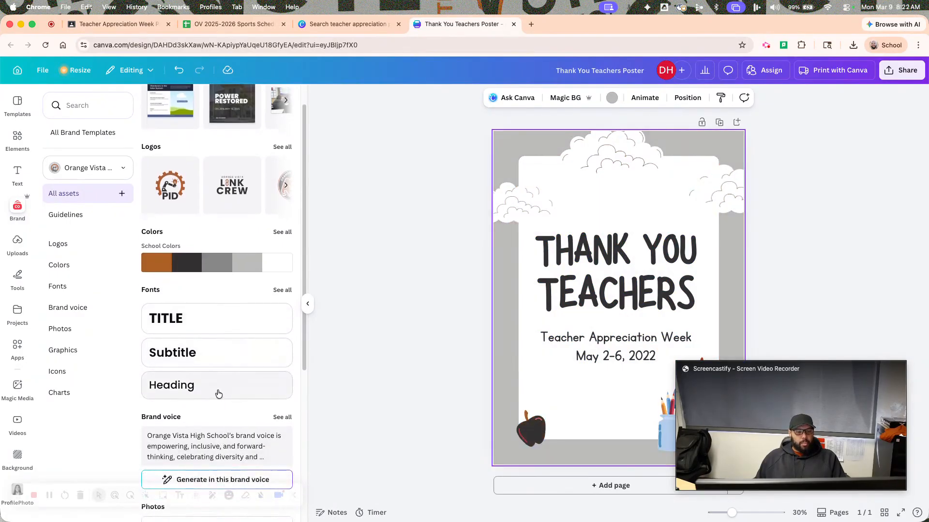
scroll(229, 252, "up", 5)
left_click(282, 181)
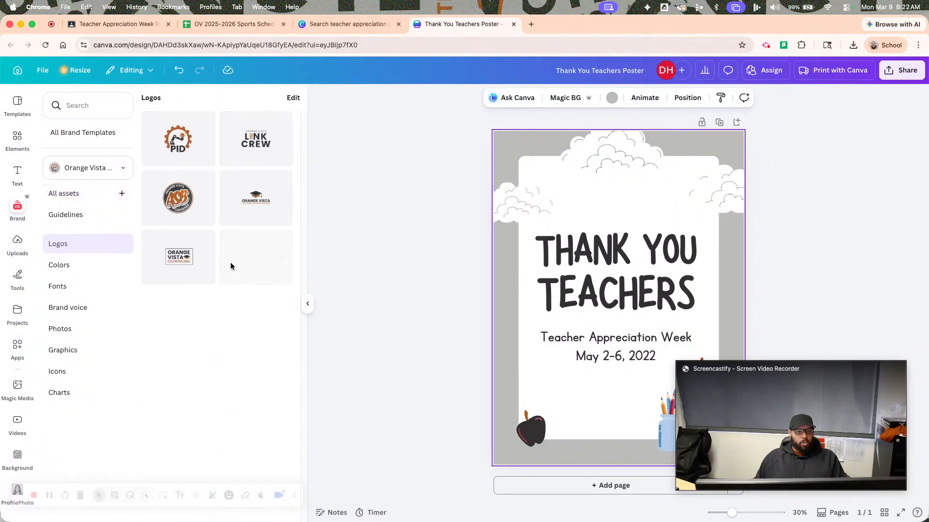
scroll(223, 266, "down", 2)
scroll(223, 266, "down", 2)
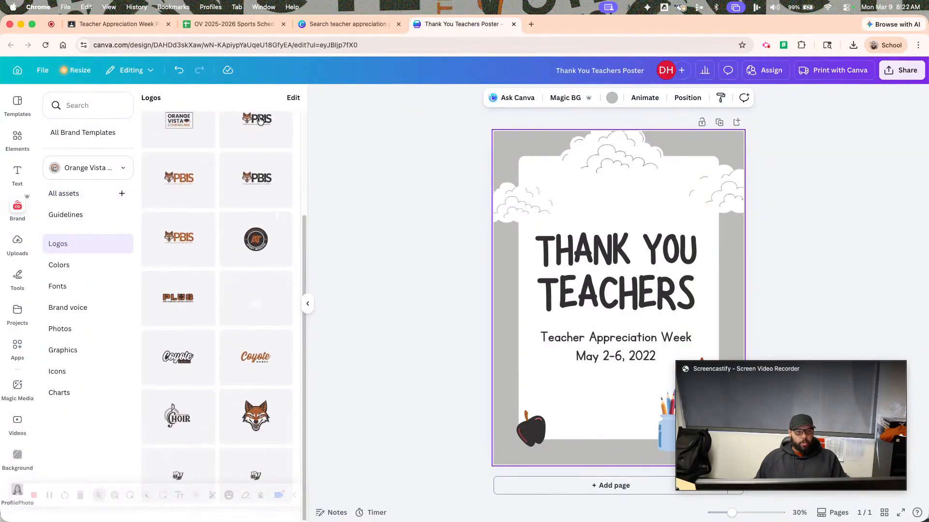
left_click(91, 251)
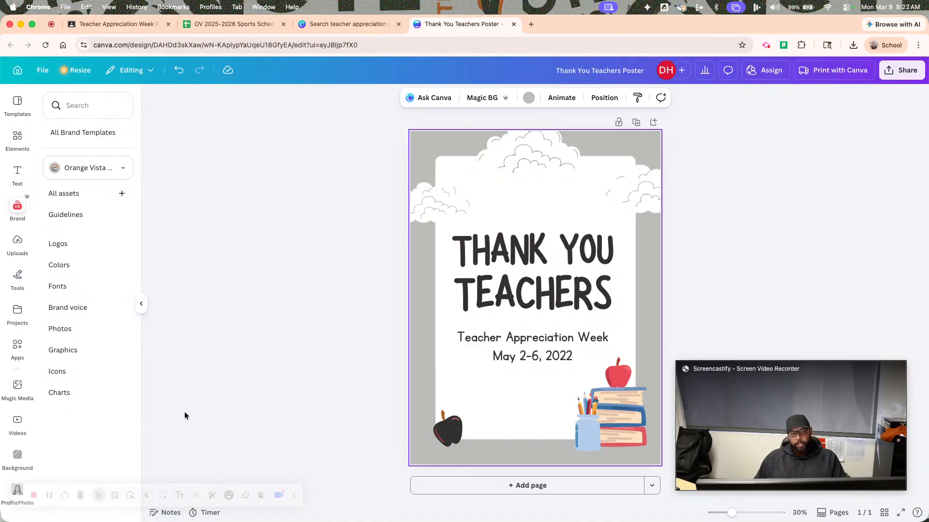
left_click(25, 205)
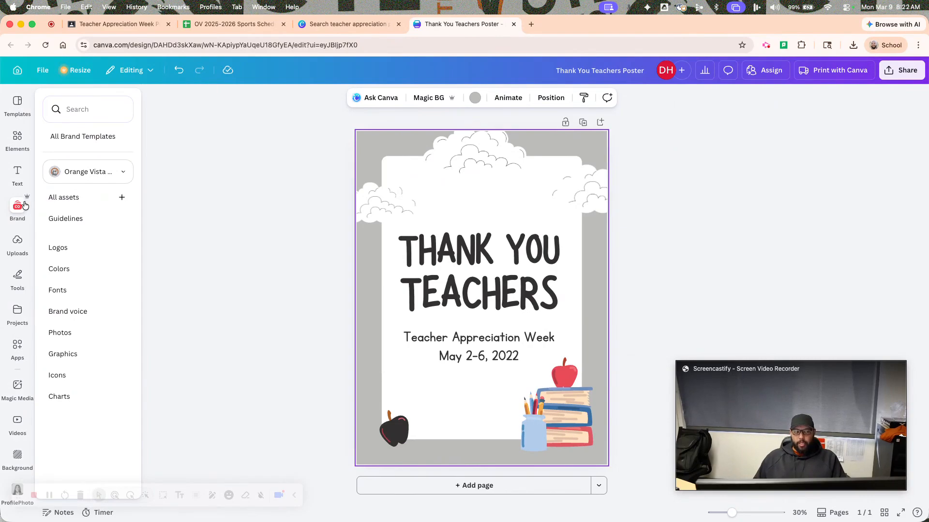
Ask Canva AI for a teacher appreciation poster for a favorite teacher who teaches math and loves sports, leaving space for her photo.
left_click(18, 71)
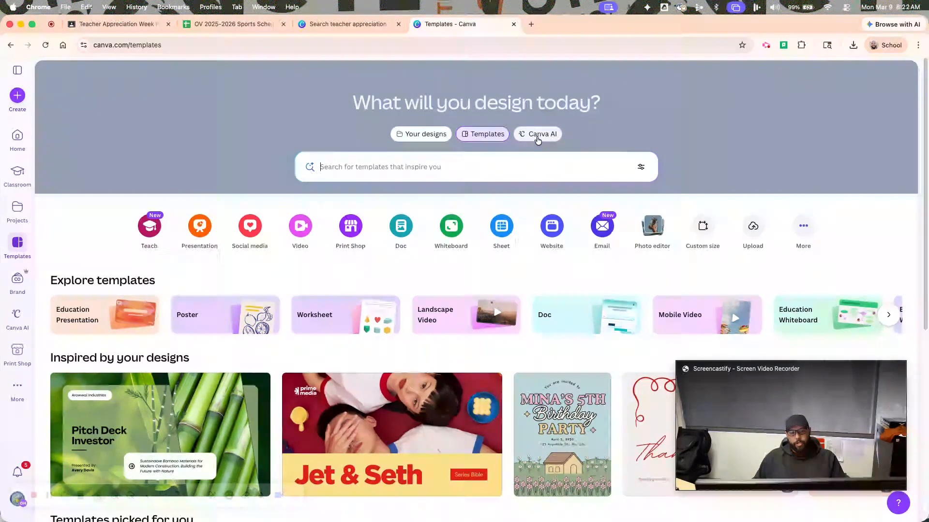
left_click(539, 136)
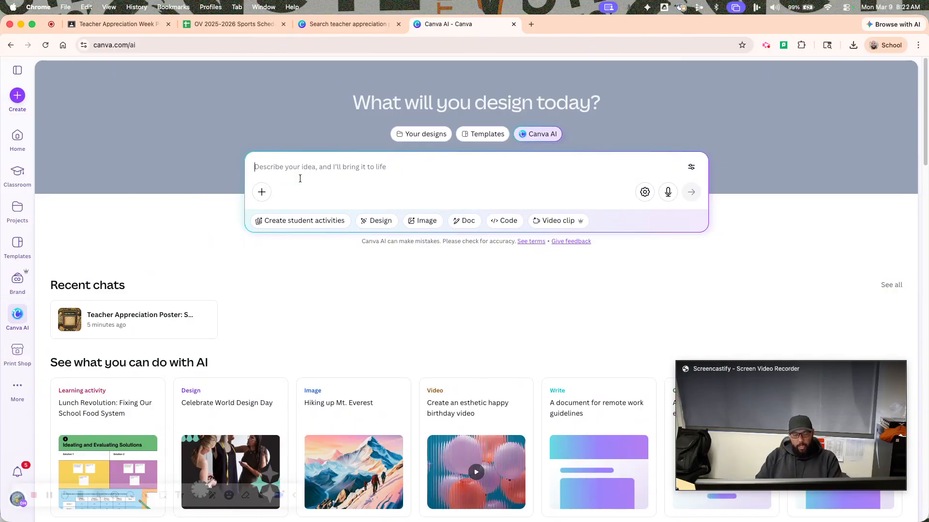
type("I")
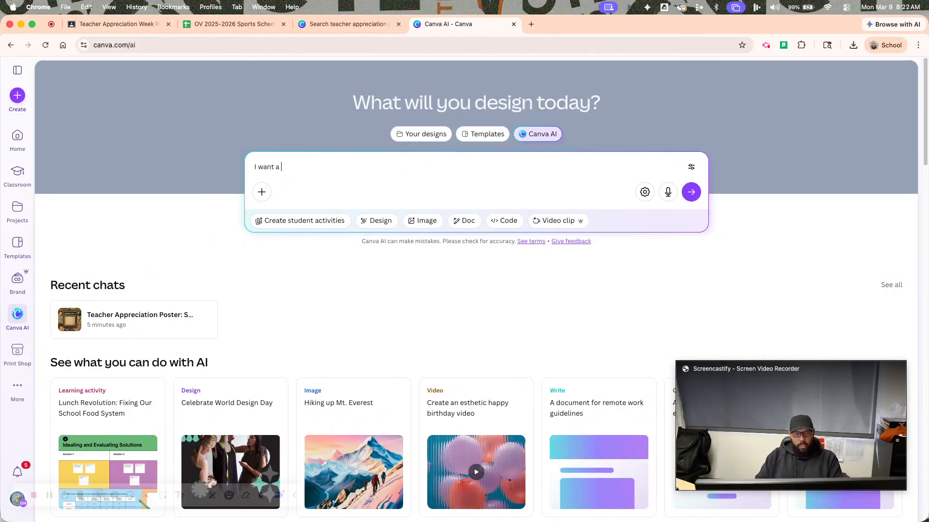
type(" want a")
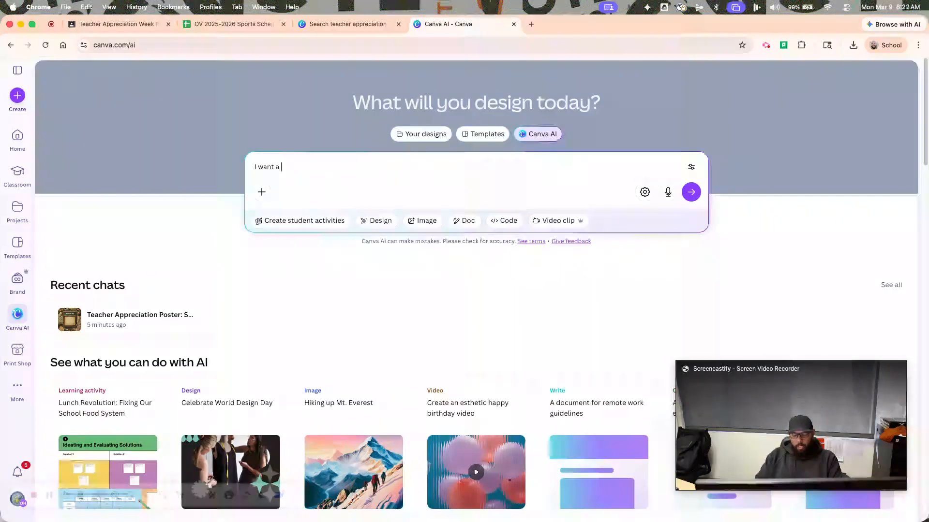
type(" teacher a")
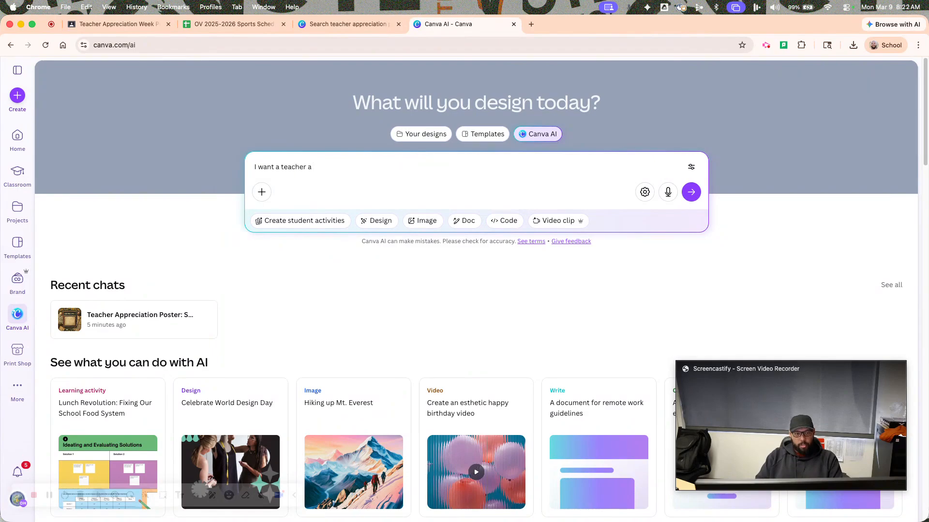
type("ppreciation poster for my favorite teacher. She tea")
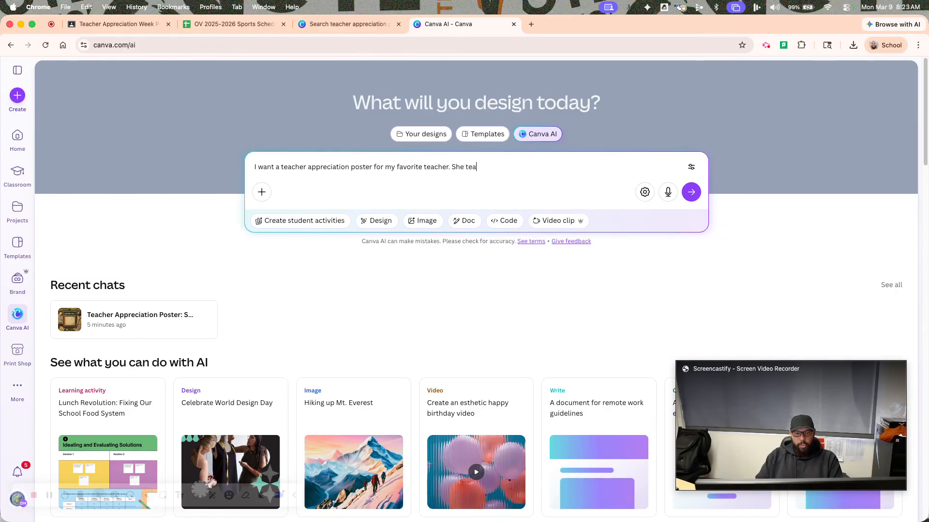
type("nd")
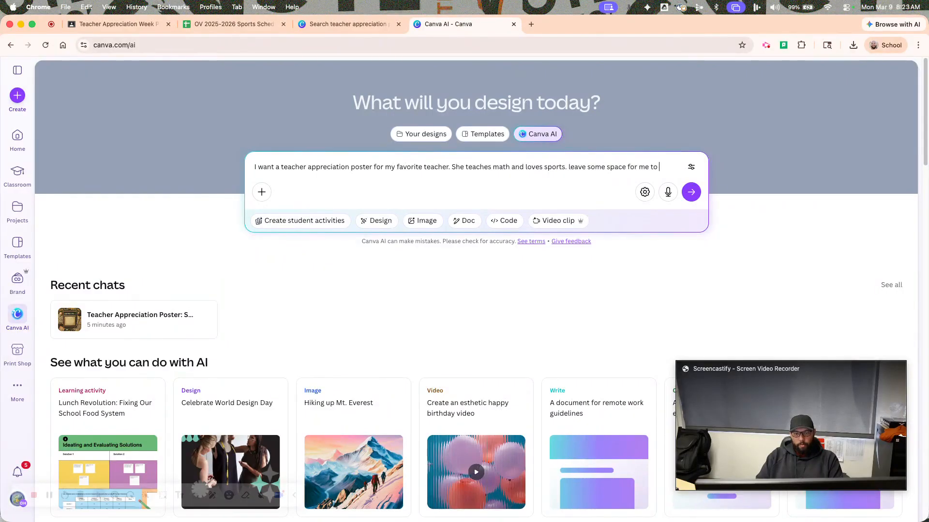
type("photo of her on the design.")
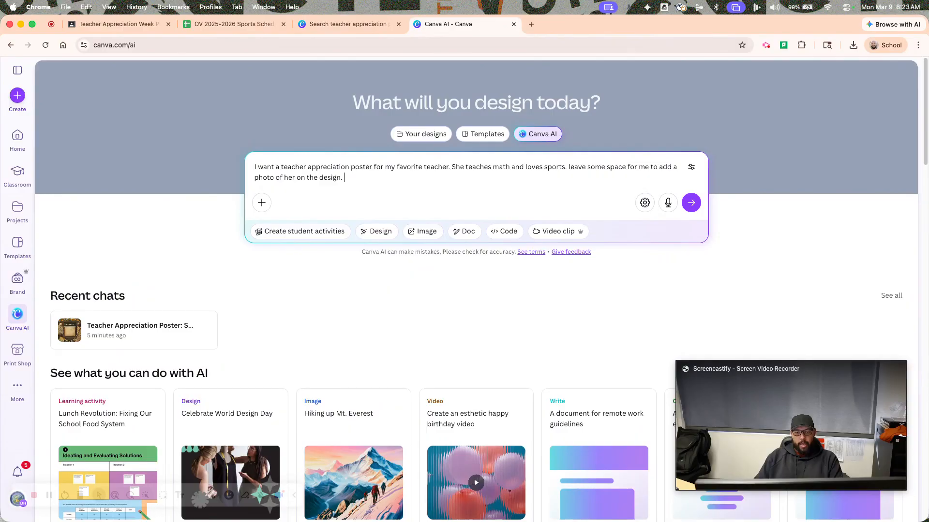
key("Return")
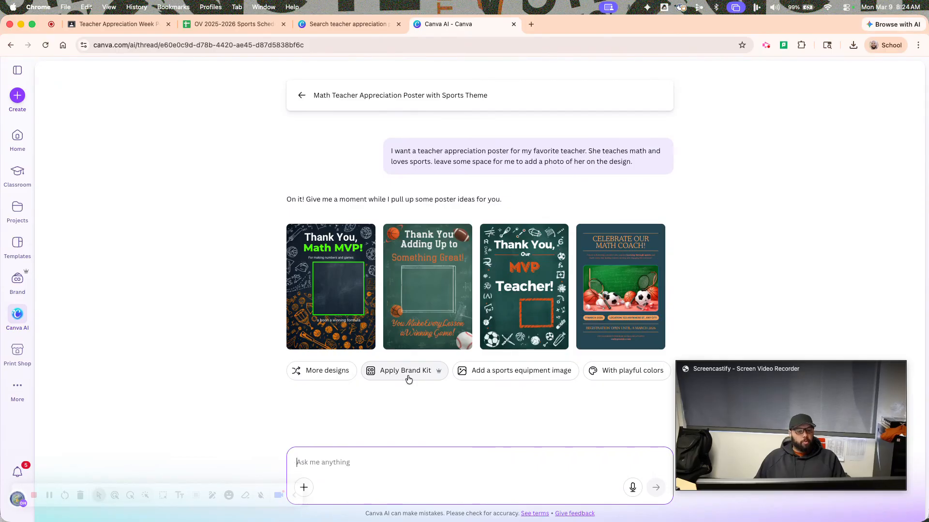
Apply the Orange Vista HS Brand Kit to the AI-generated poster designs.
left_click(408, 377)
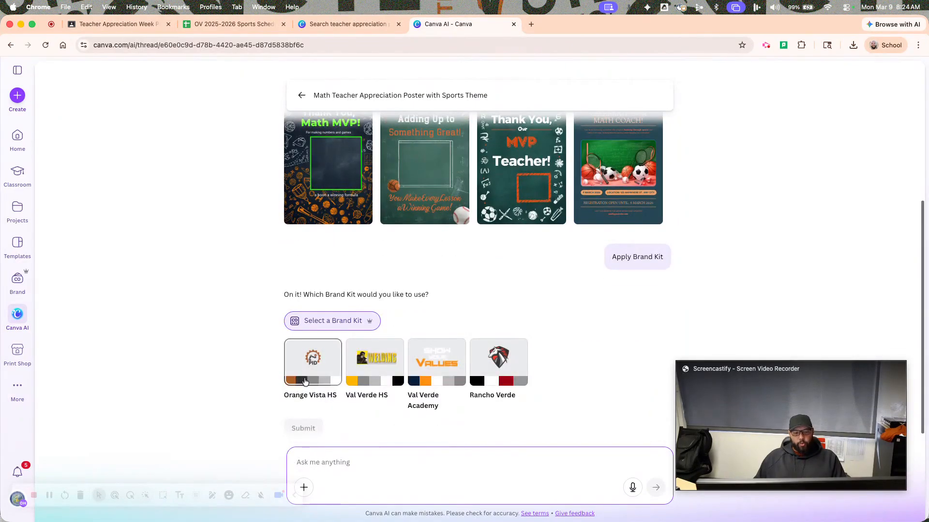
left_click(313, 374)
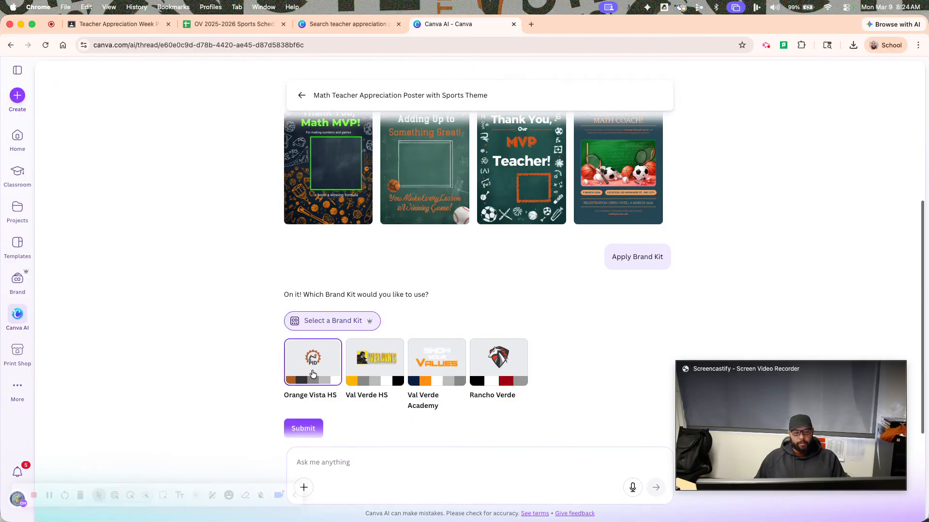
left_click(315, 426)
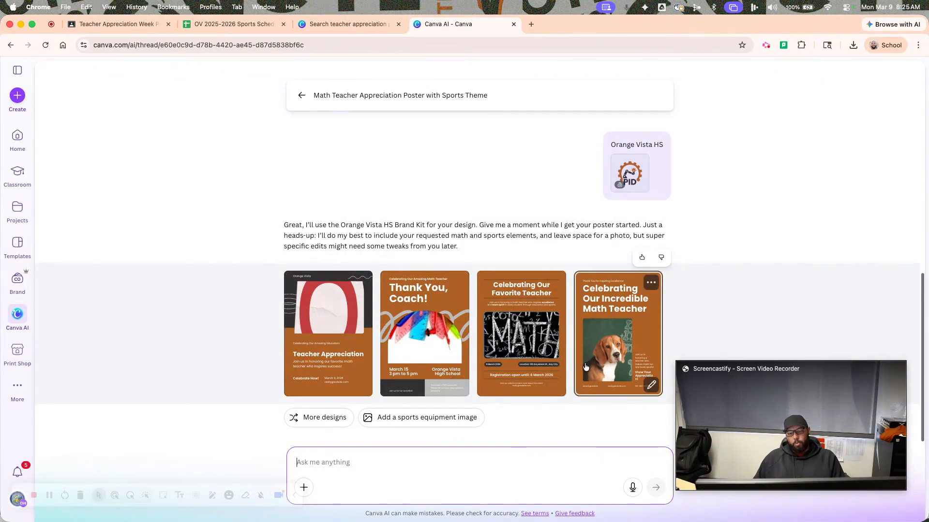
Compare the generated poster designs and open the "Thank You, Our MVP Teacher!" poster in the full Canva editor.
scroll(557, 377, "up", 2)
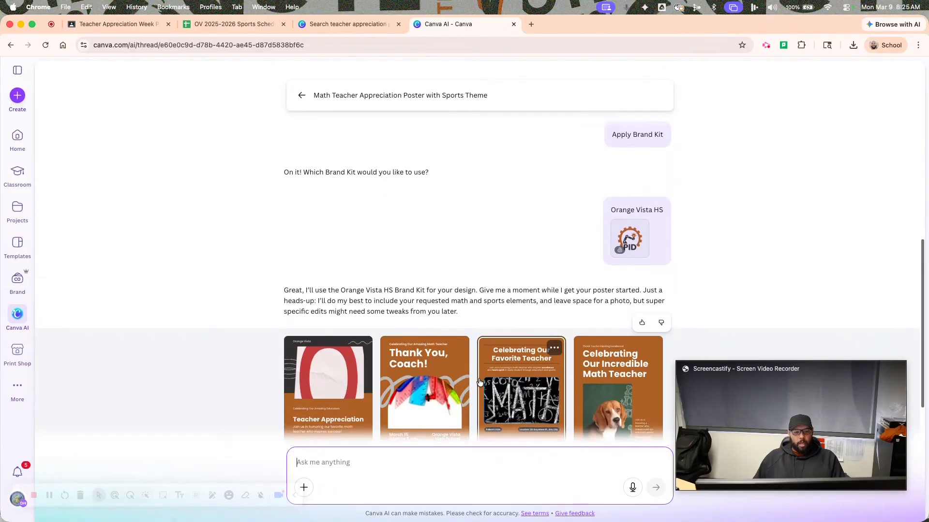
scroll(479, 382, "up", 5)
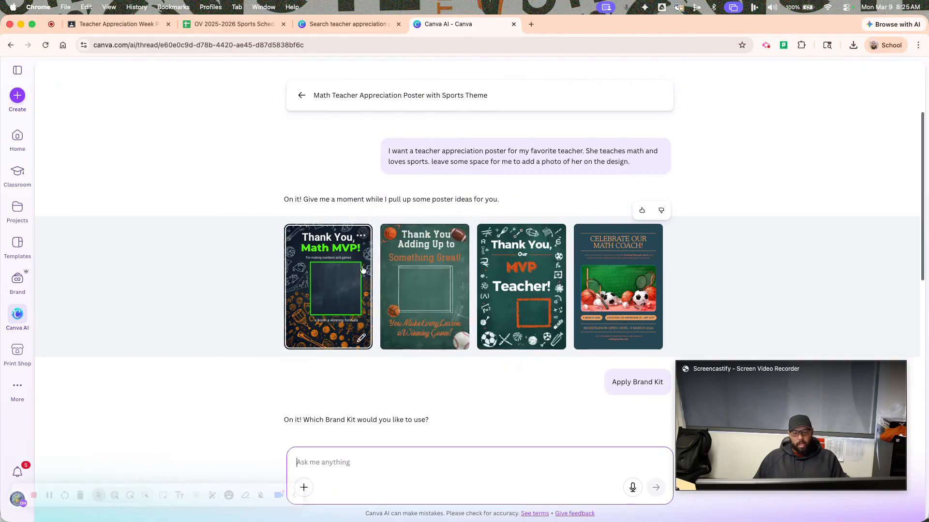
left_click(526, 283)
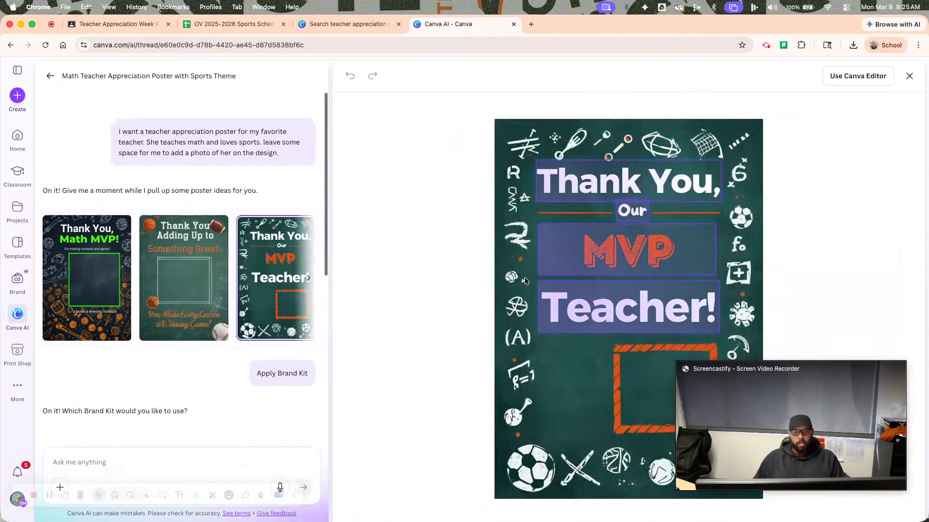
scroll(121, 266, "down", 7)
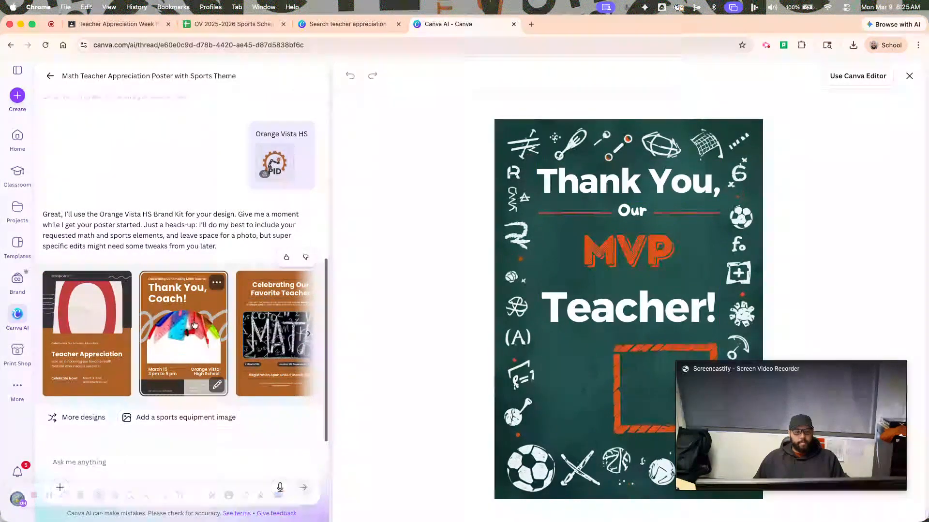
scroll(199, 327, "up", 5)
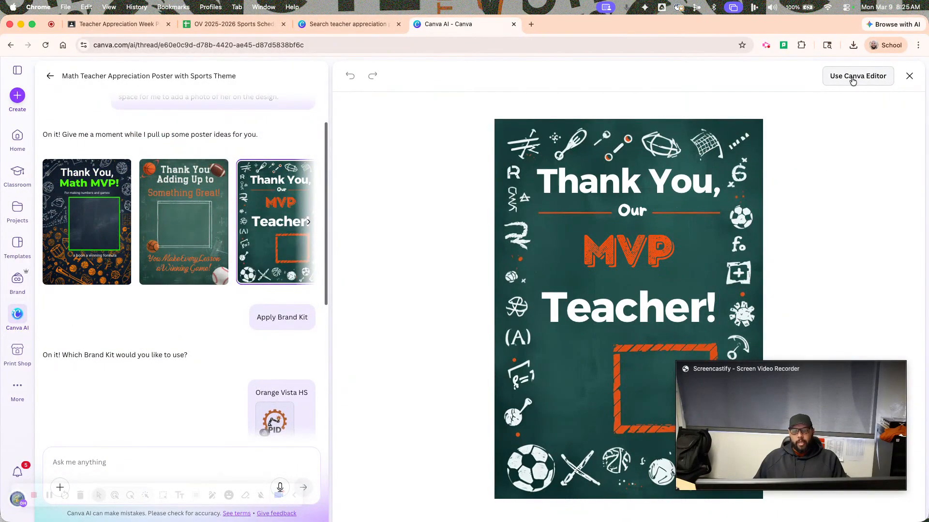
left_click(853, 77)
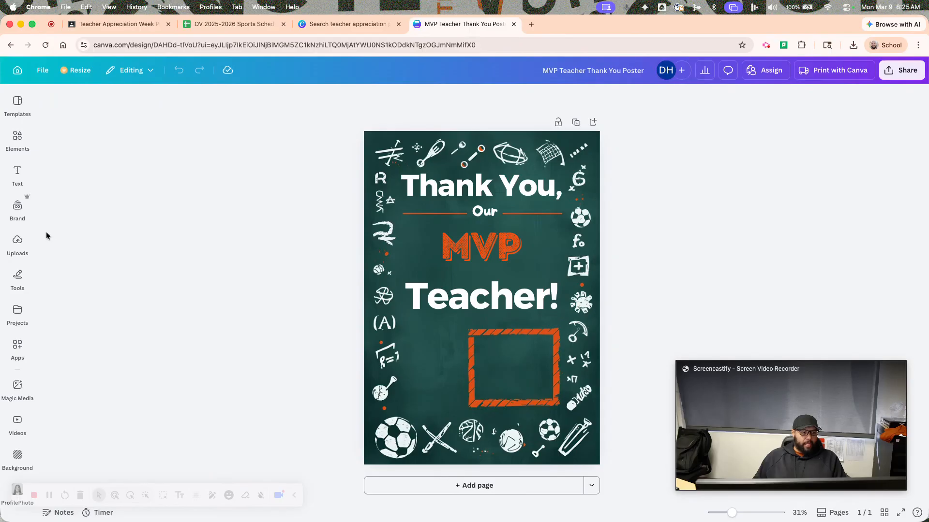
Recolor the MVP Teacher poster with the Orange Vista brand's School Colors palette.
left_click(25, 207)
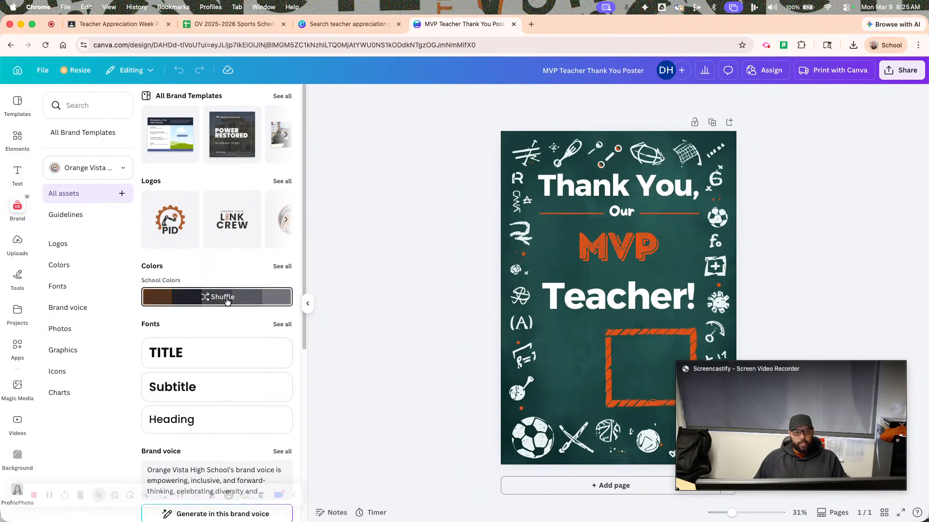
left_click(227, 300)
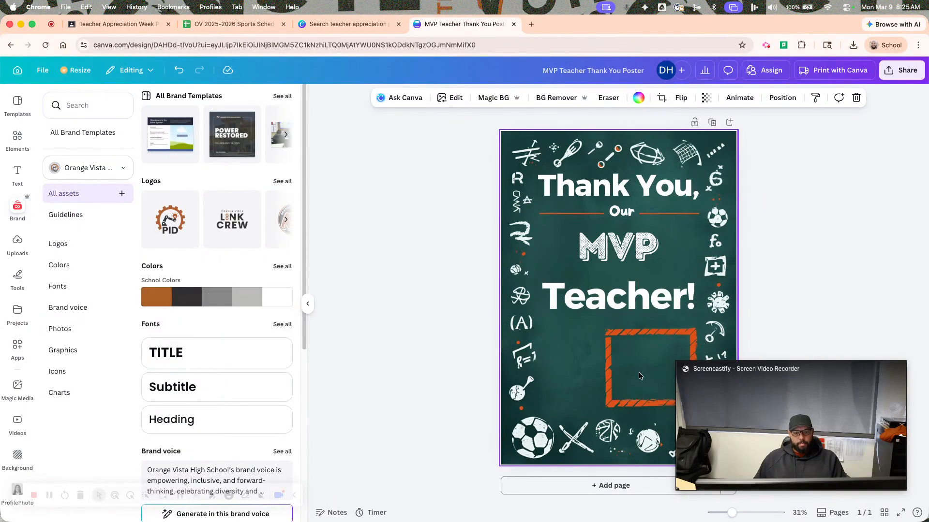
left_click_drag(553, 356, 528, 359)
left_click(557, 362)
left_click_drag(533, 442, 530, 377)
left_click_drag(521, 205, 526, 276)
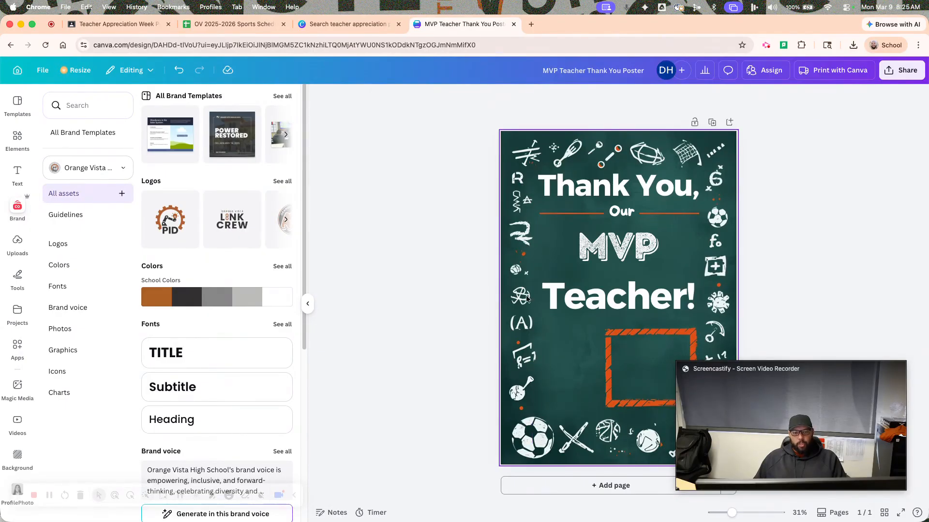
left_click_drag(552, 449, 604, 451)
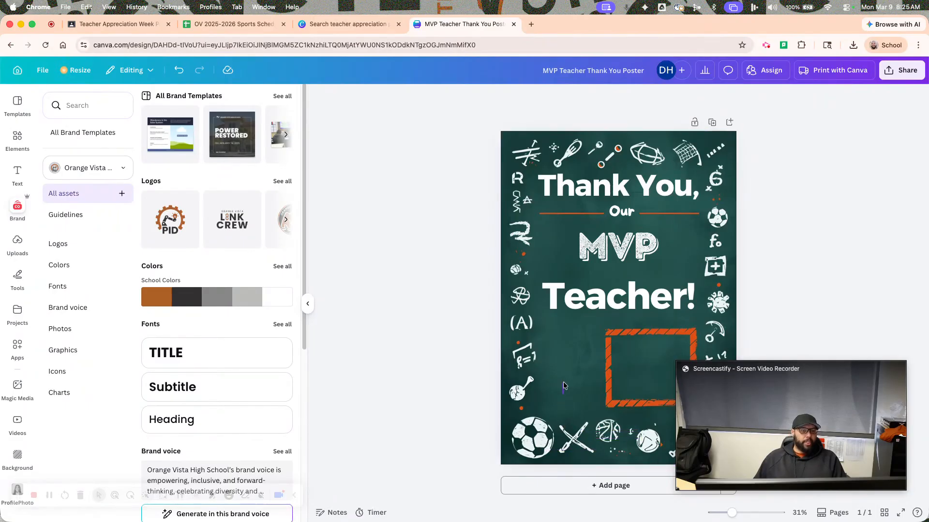
left_click_drag(558, 380, 532, 394)
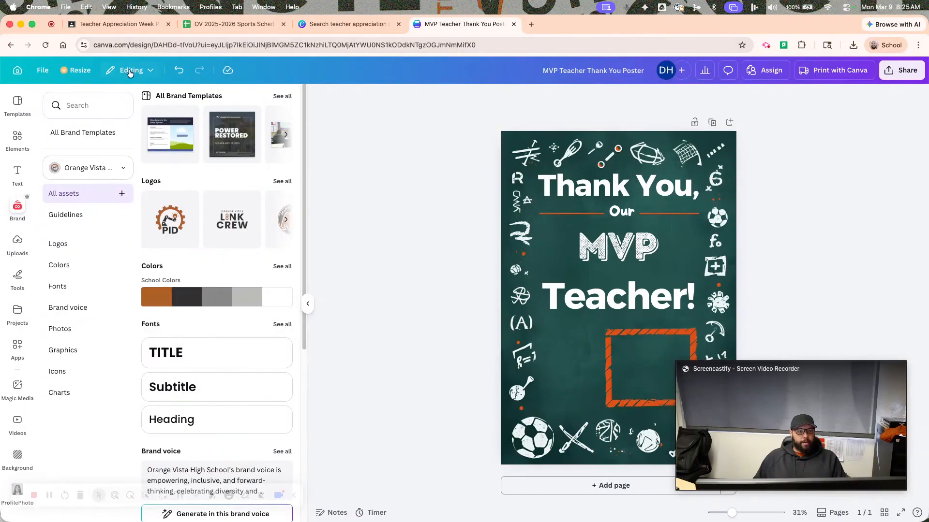
Return to the Canva AI conversation and open the brand-styled "Teacher Appreciation" poster with the large red letter in the editor.
left_click(355, 24)
left_click(442, 26)
left_click(10, 45)
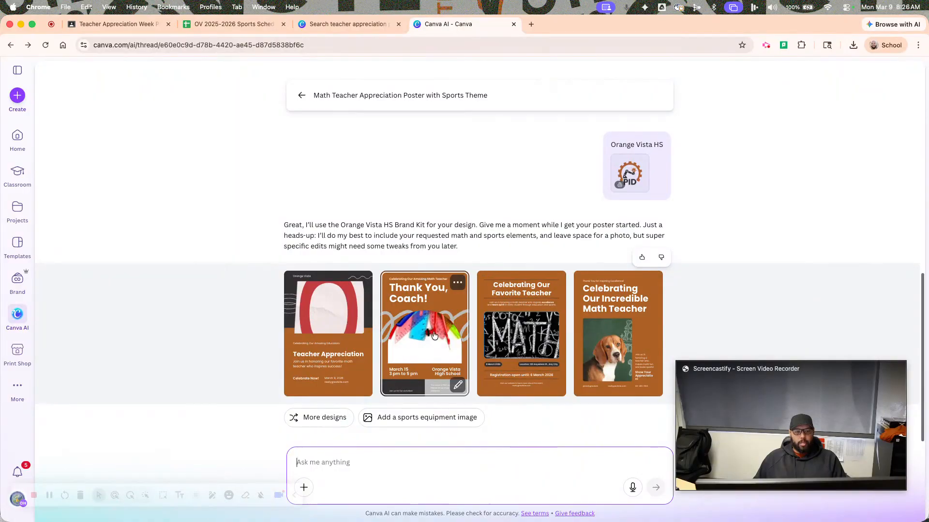
left_click(316, 324)
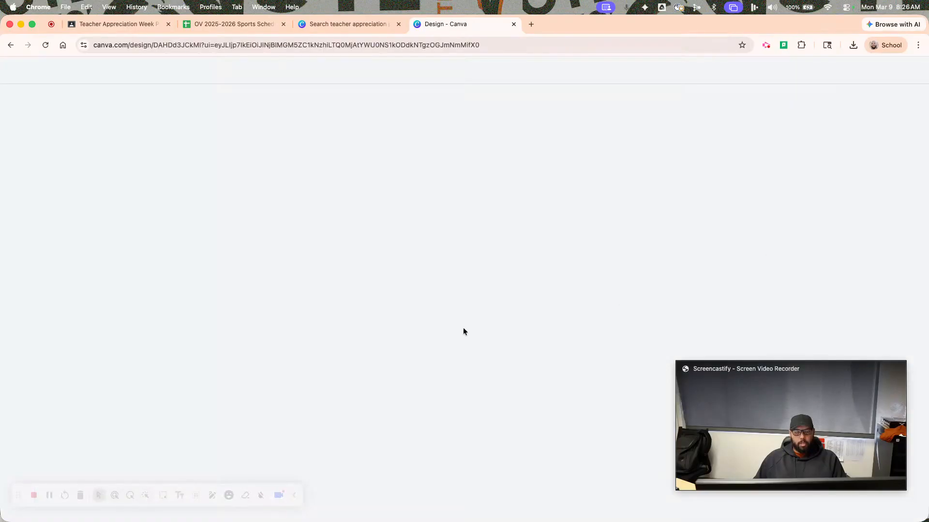
Shuffle the Orange Vista School Colors on the poster until it has a light gray upper section and a white lower section.
left_click(18, 206)
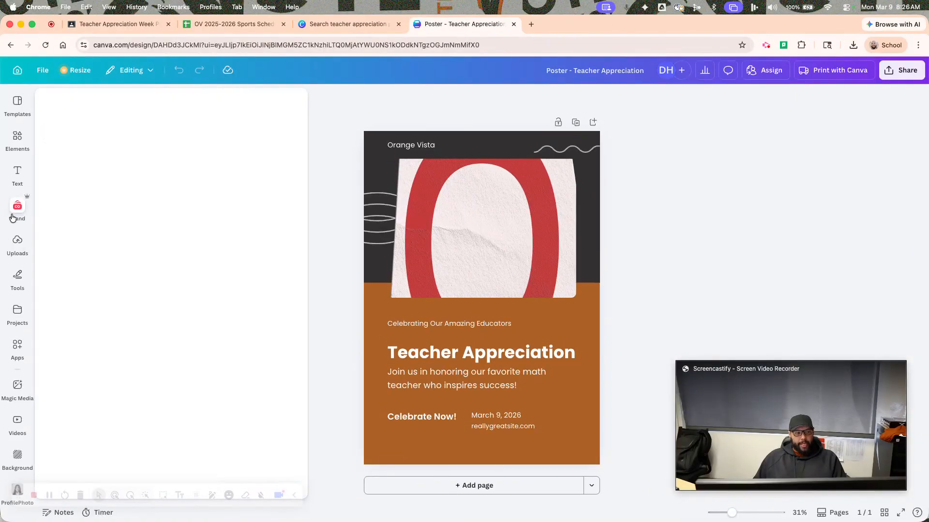
left_click(203, 302)
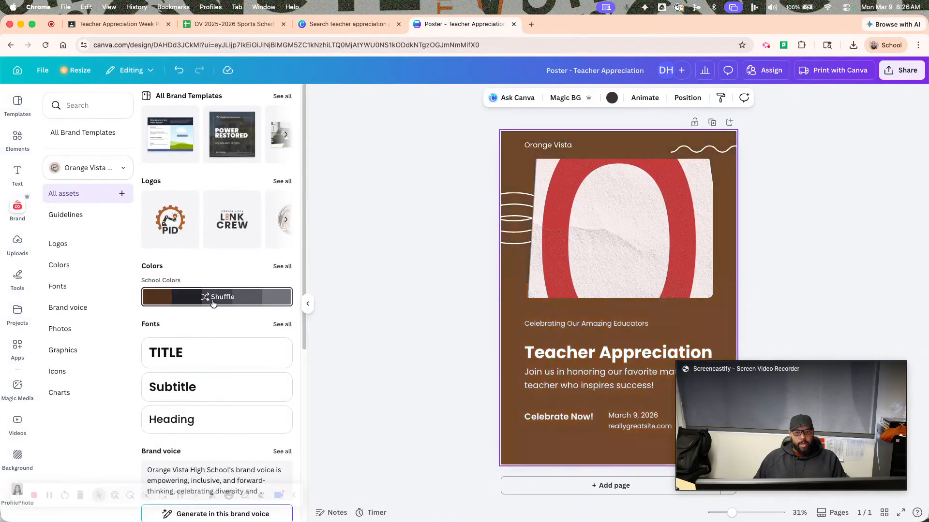
left_click(224, 299)
left_click(224, 299)
left_click(227, 301)
left_click(228, 301)
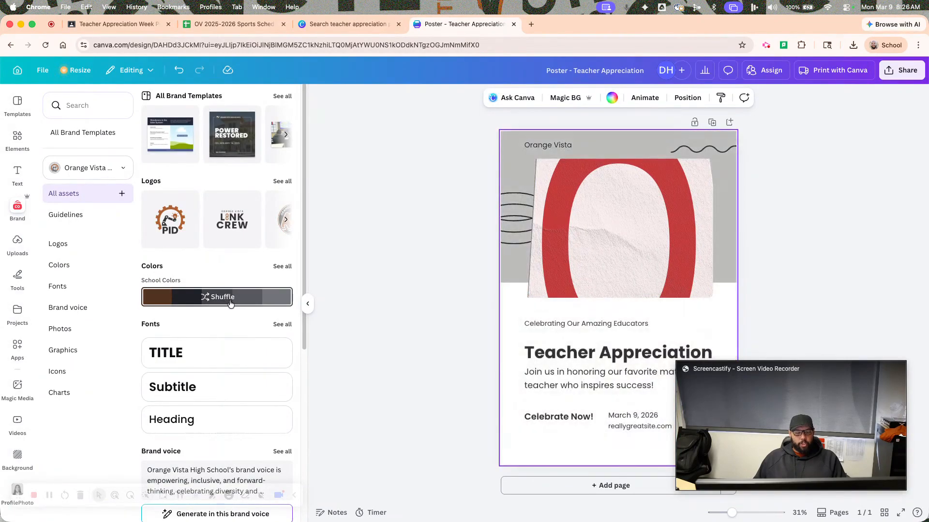
left_click(229, 302)
left_click(229, 303)
left_click(230, 304)
left_click(230, 304)
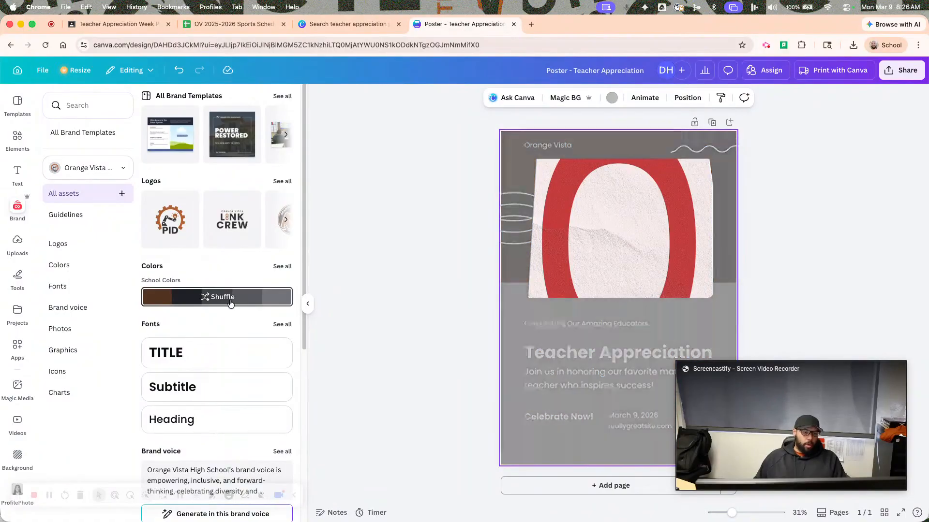
left_click(230, 304)
left_click(230, 304)
Search the elements library for "math".
left_click(18, 139)
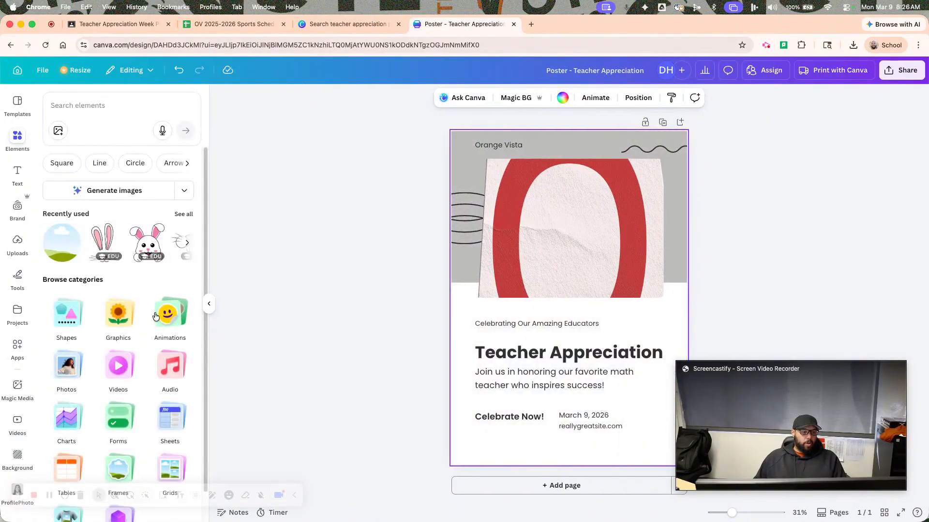
left_click(99, 125)
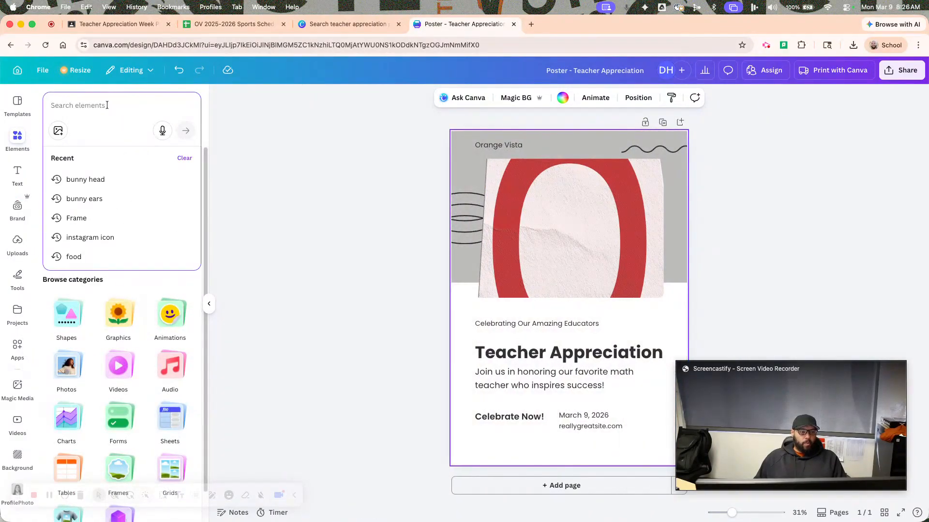
type("msth")
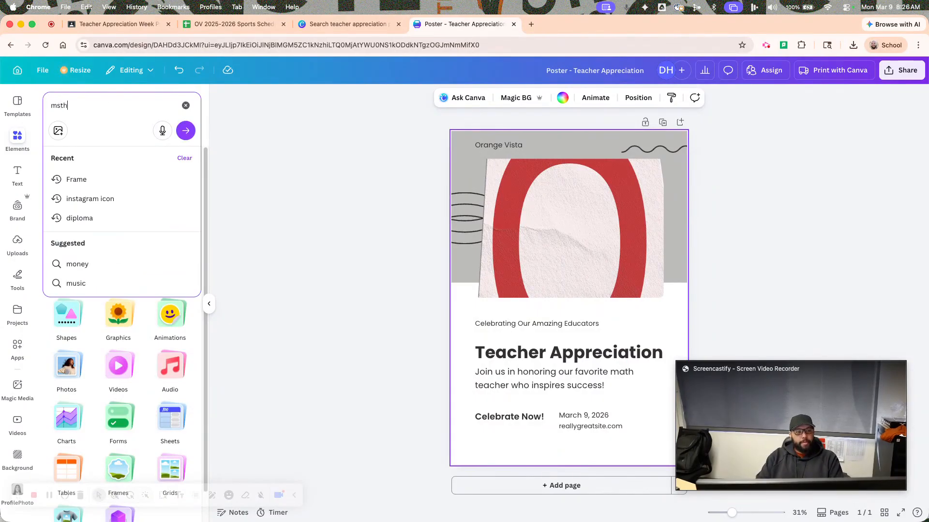
key("Return")
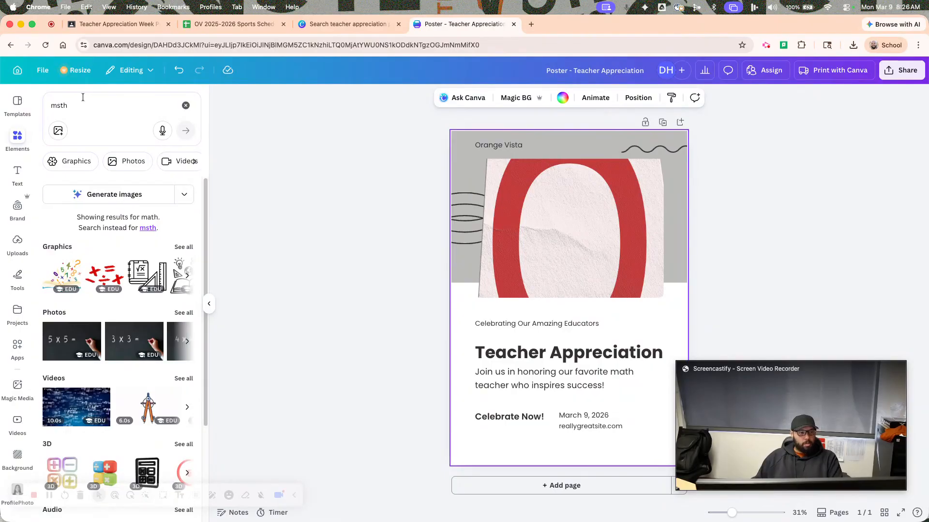
left_click(53, 105)
left_click(53, 94)
left_click_drag(70, 106, 60, 106)
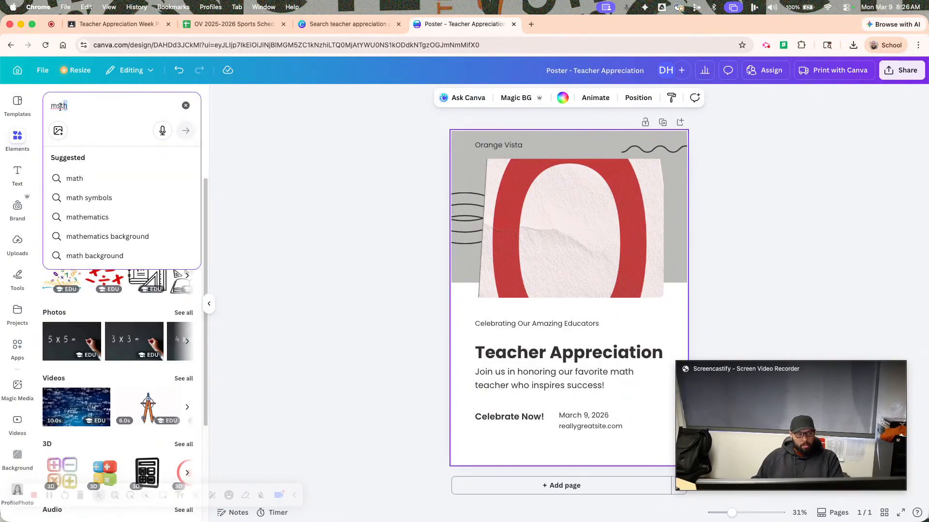
type("msth")
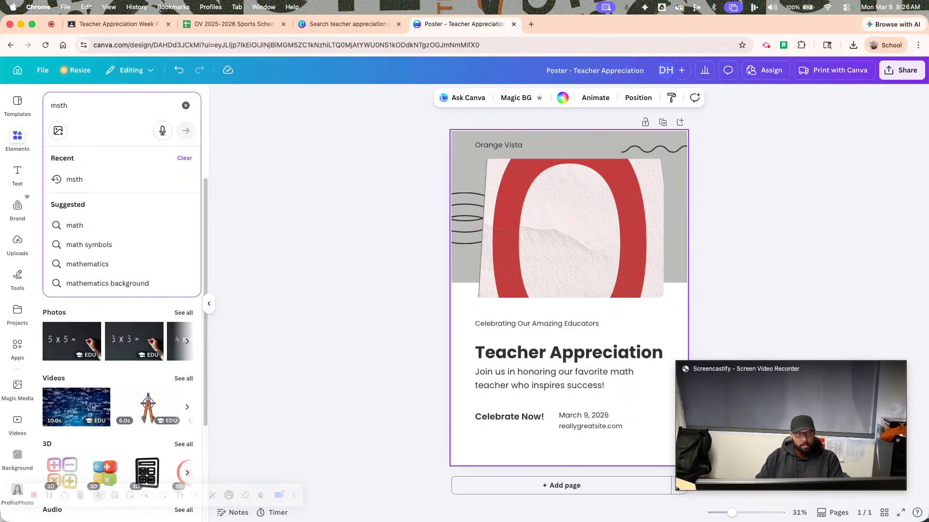
key("BackSpace")
key("BackSpace")
key("BackSpace")
key("BackSpace")
type("math")
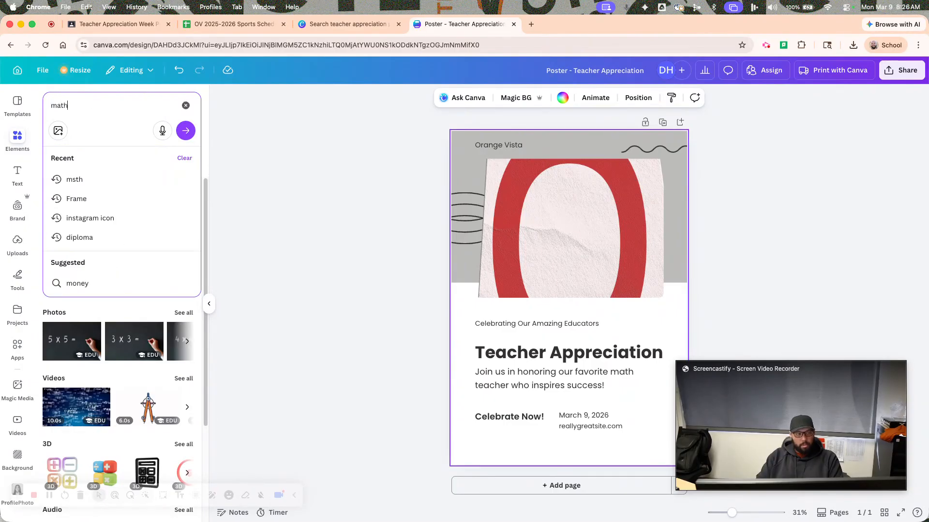
key("Return")
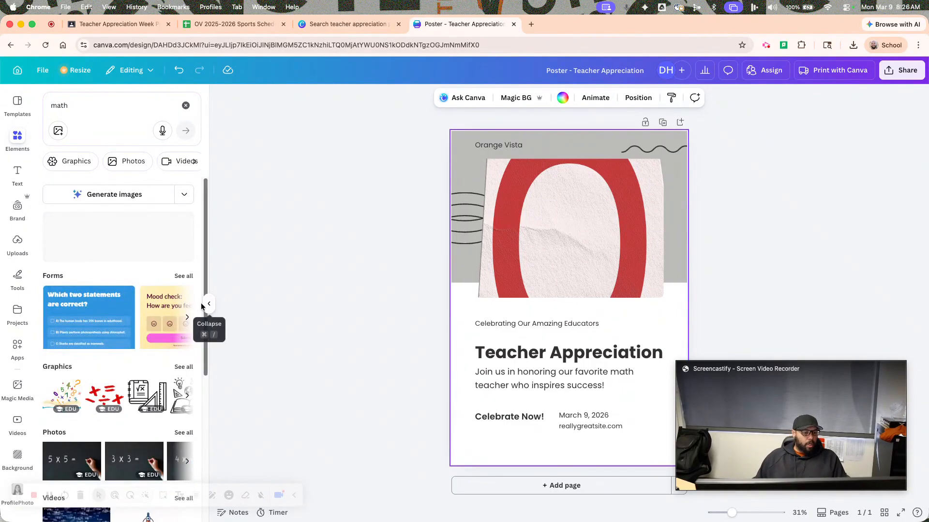
Look through the math forms, graphics, photos, videos, 3D and audio elements, and clear the search.
scroll(165, 325, "down", 2)
scroll(126, 259, "down", 5)
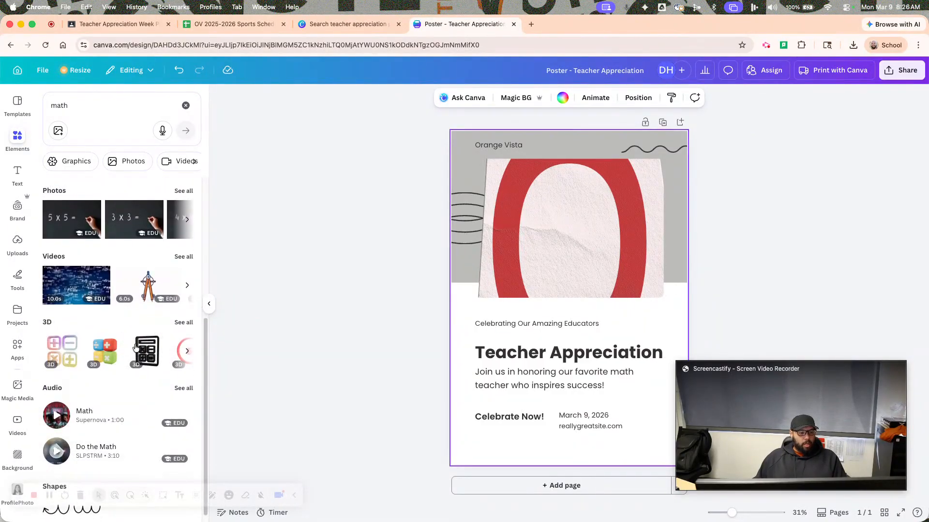
scroll(136, 346, "down", 1)
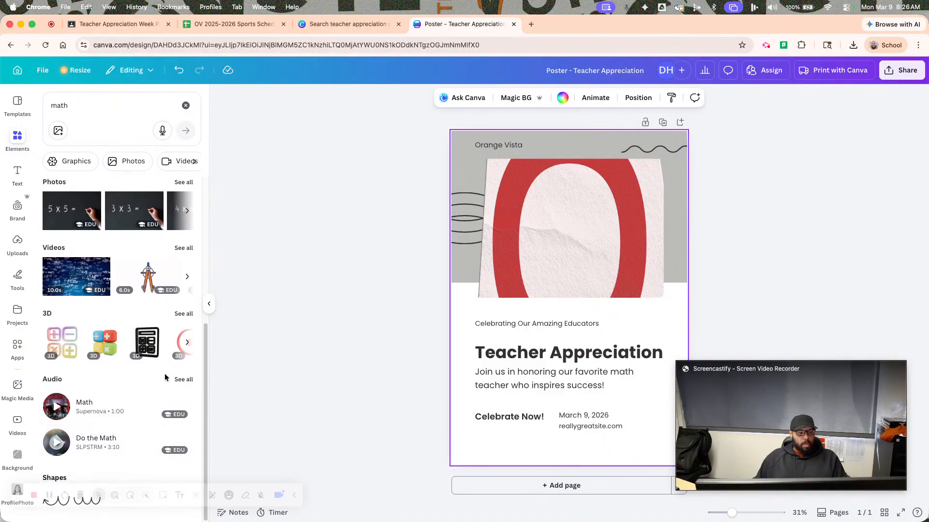
scroll(136, 339, "up", 6)
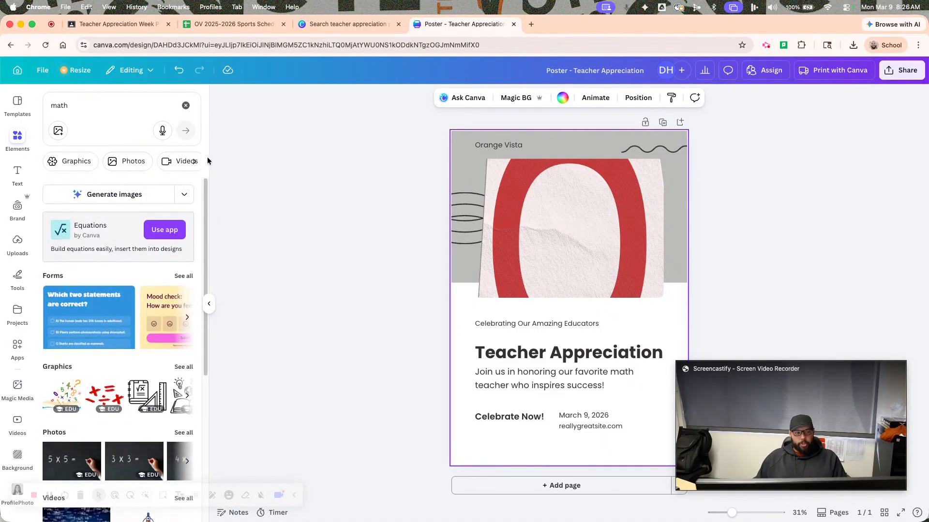
left_click(186, 105)
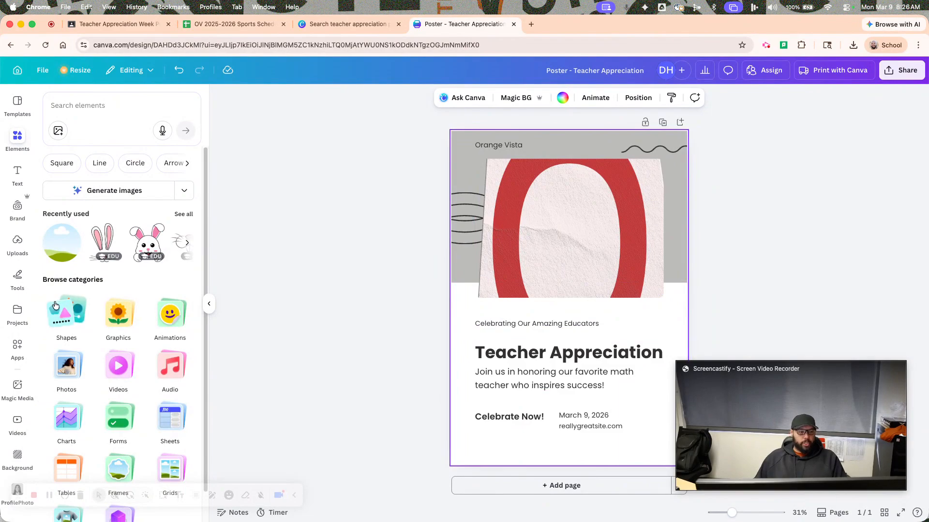
Shuffle the brand's School Colors until the poster has a dark upper section and an orange lower section.
left_click(18, 208)
left_click(225, 300)
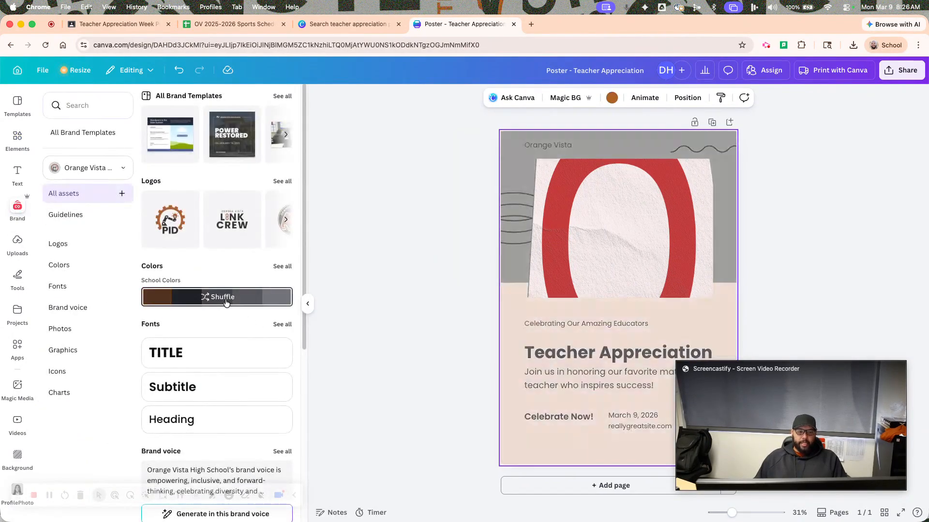
left_click(848, 150)
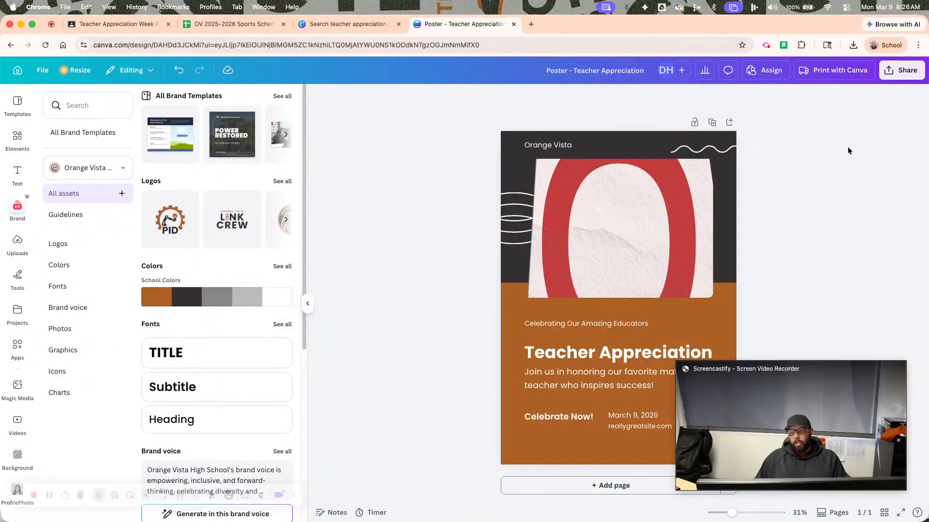
Download the poster as a PDF Print file with the RGB color profile.
left_click(896, 78)
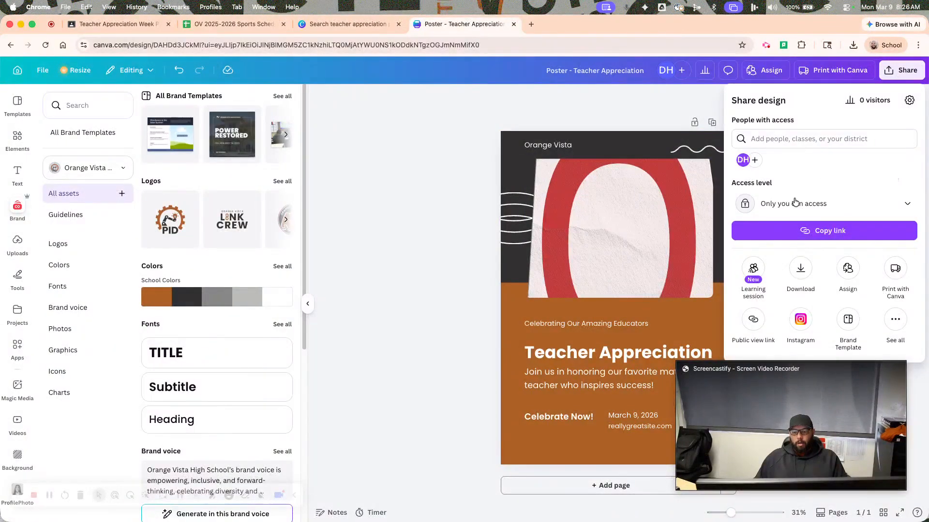
left_click(807, 269)
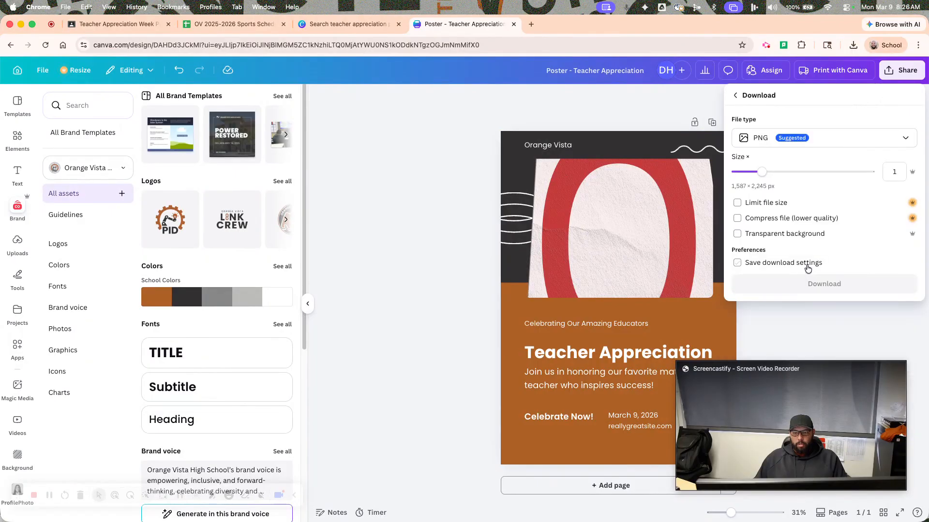
left_click(763, 140)
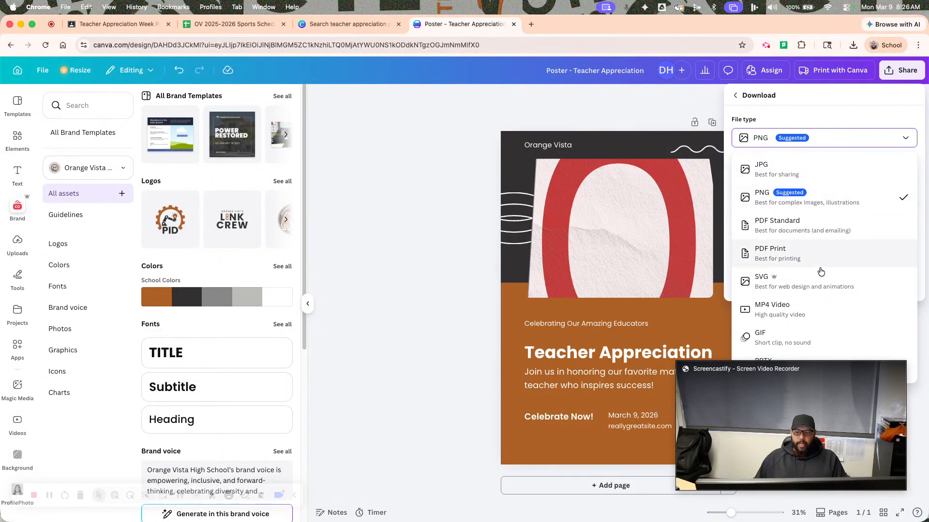
left_click(806, 261)
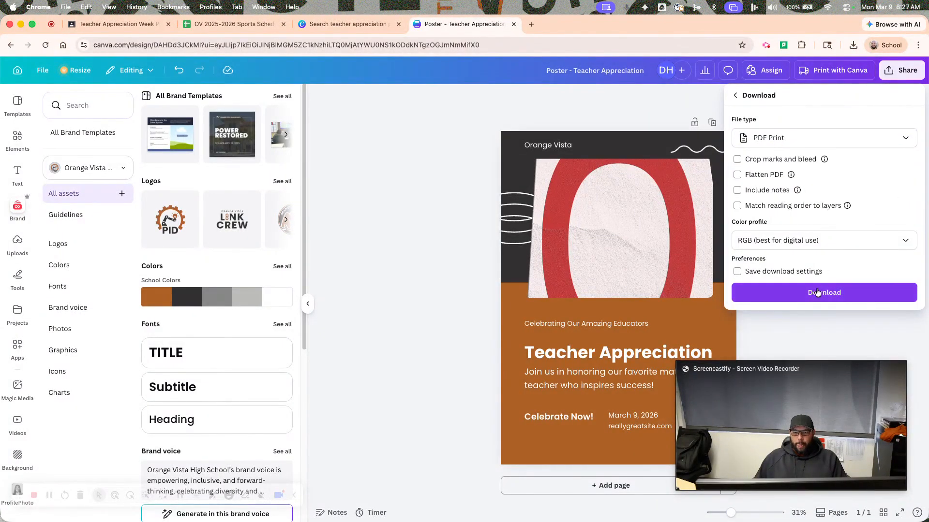
left_click(784, 300)
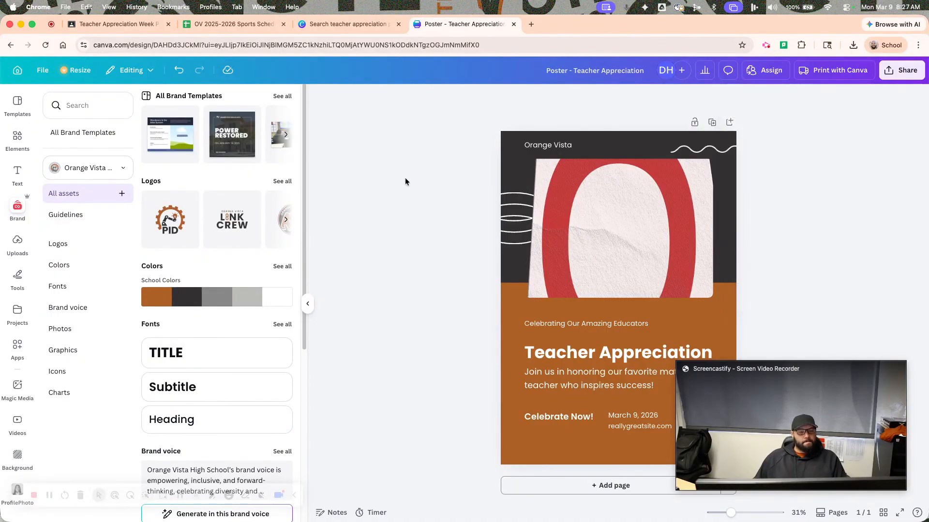